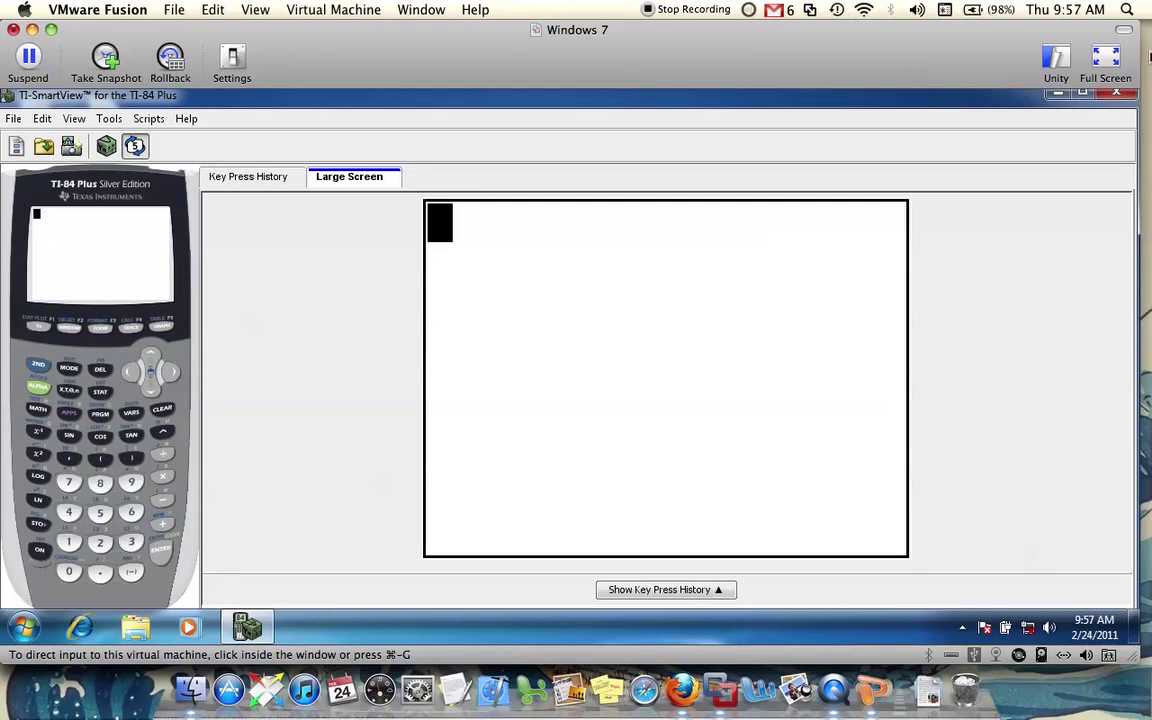
Put the VMware virtual machine into full-screen mode.
click(1104, 60)
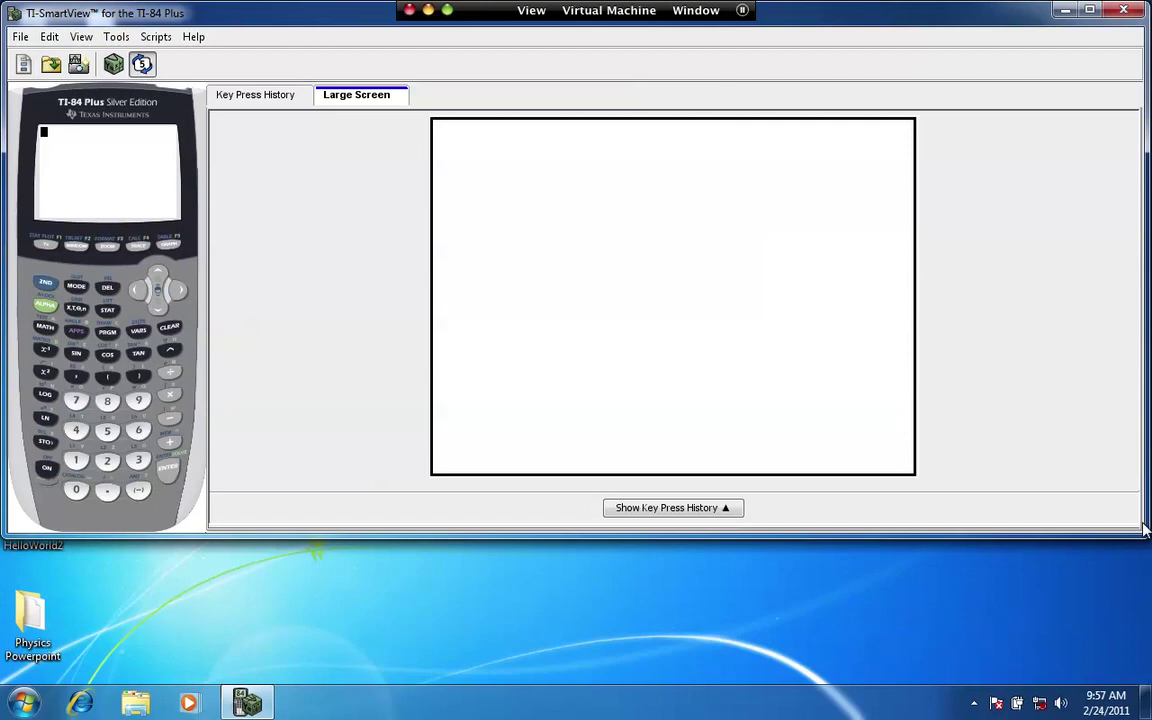
Stretch the emulator window to fill the screen and apply the ZStandard zoom window.
drag(1146, 530, 1150, 682)
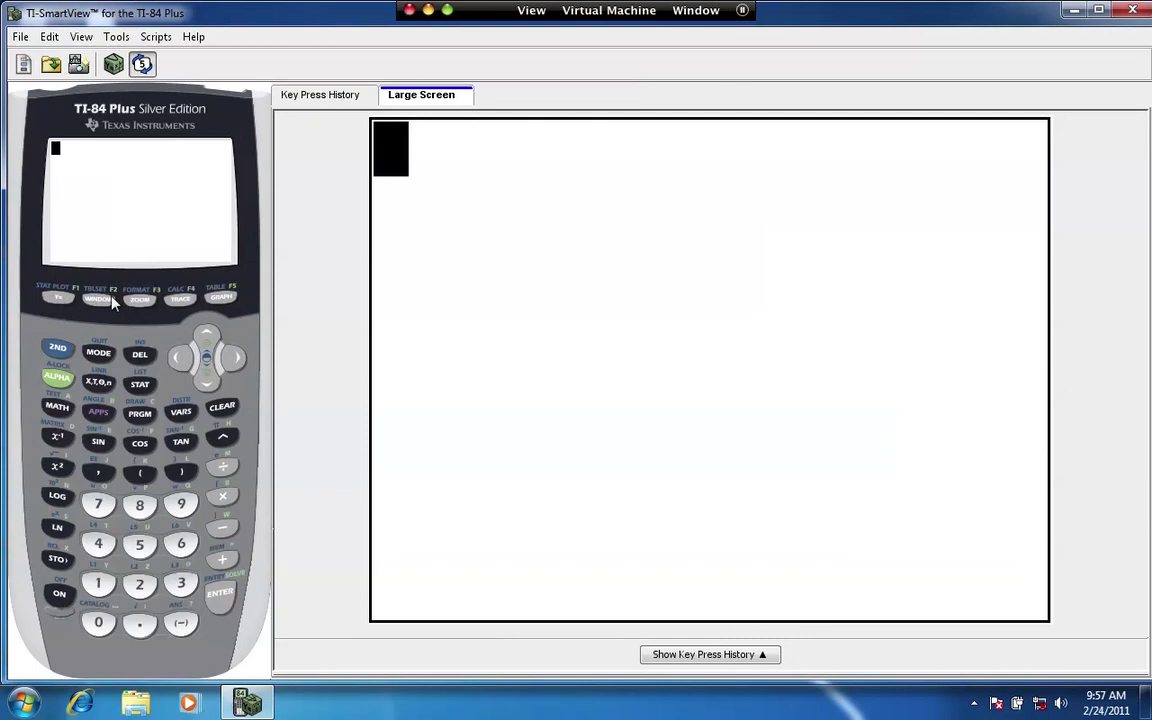
click(139, 299)
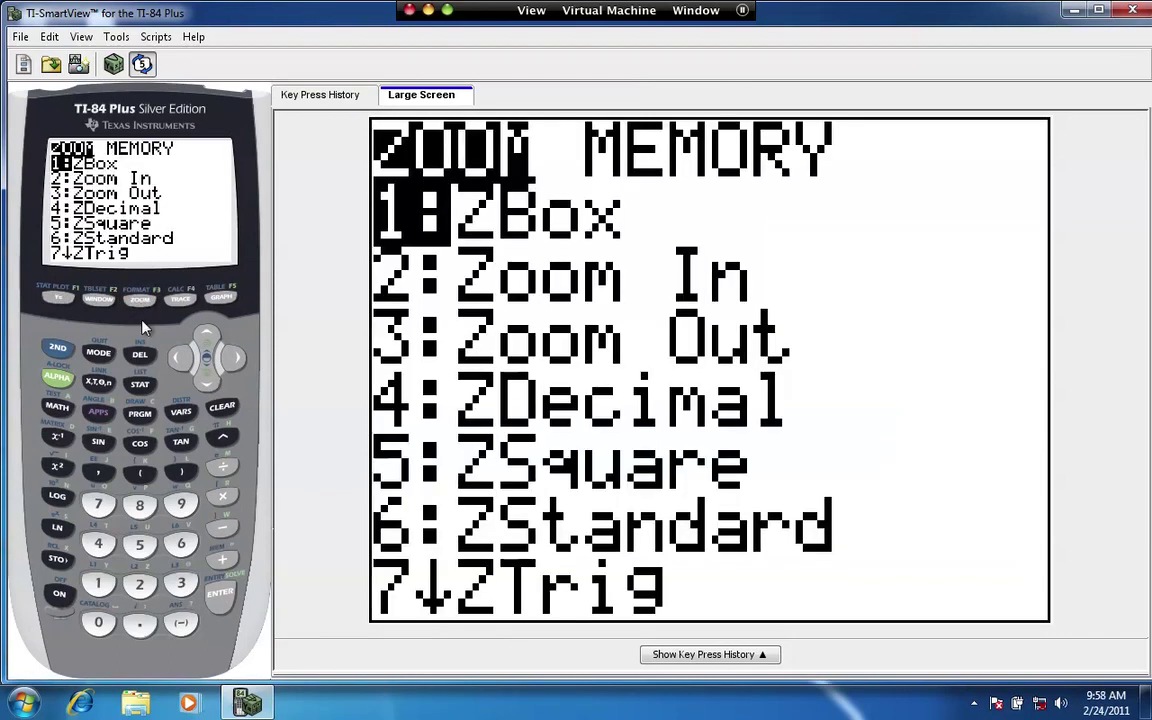
click(183, 544)
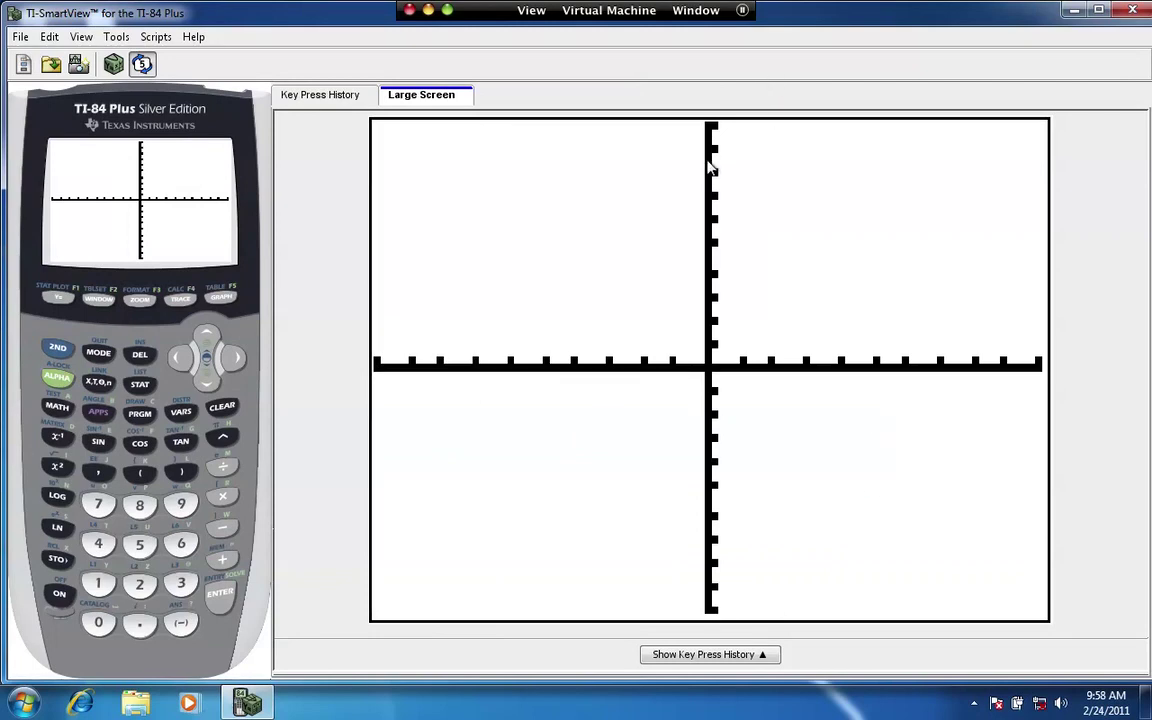
Enter Y1 = abs(X-3), using abs( from MATH > NUM, and Y2 = 6 in the Y= editor.
click(58, 299)
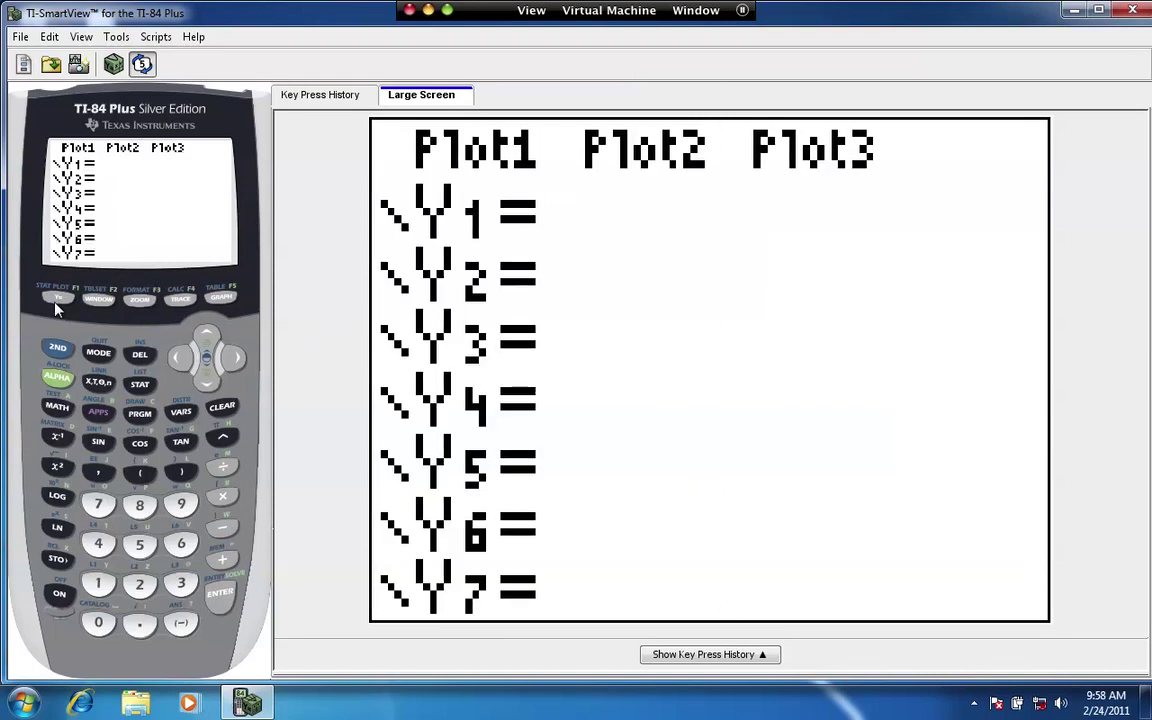
click(58, 347)
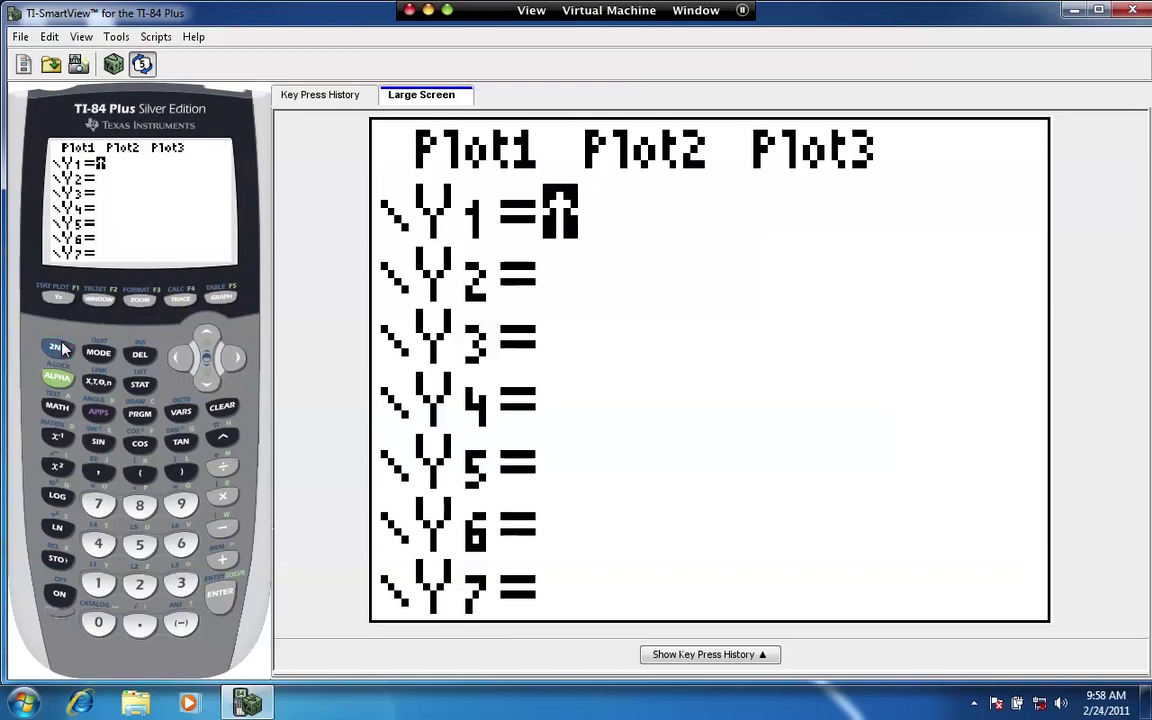
click(58, 408)
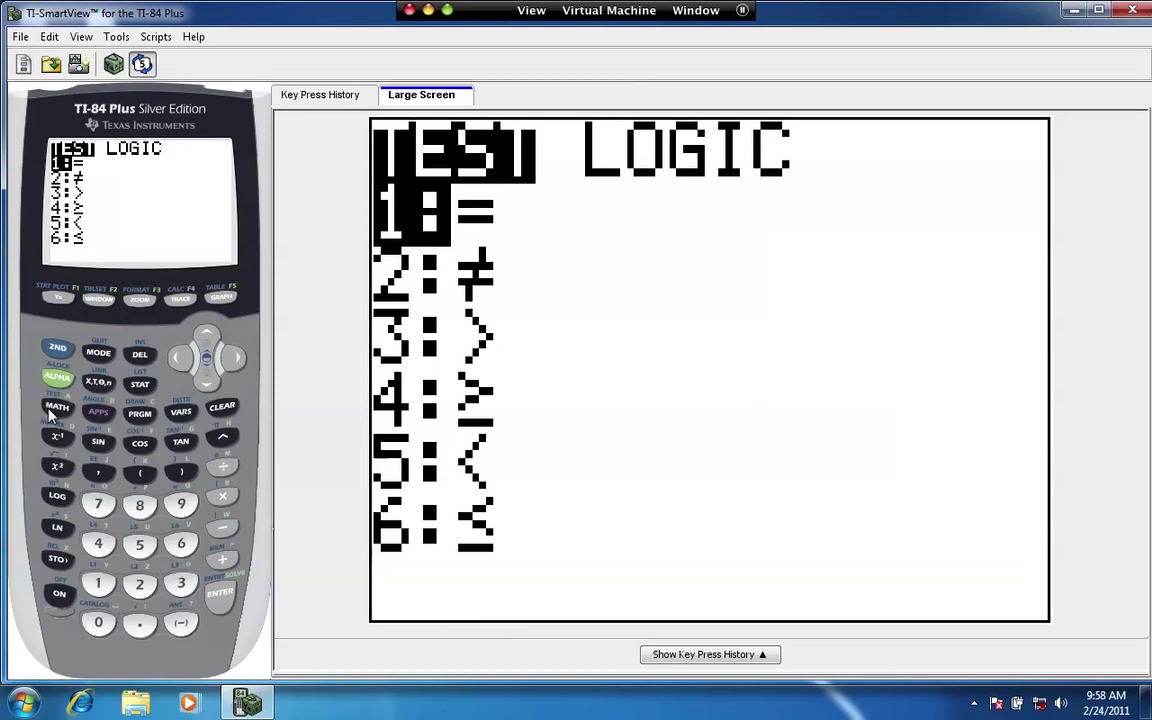
click(58, 410)
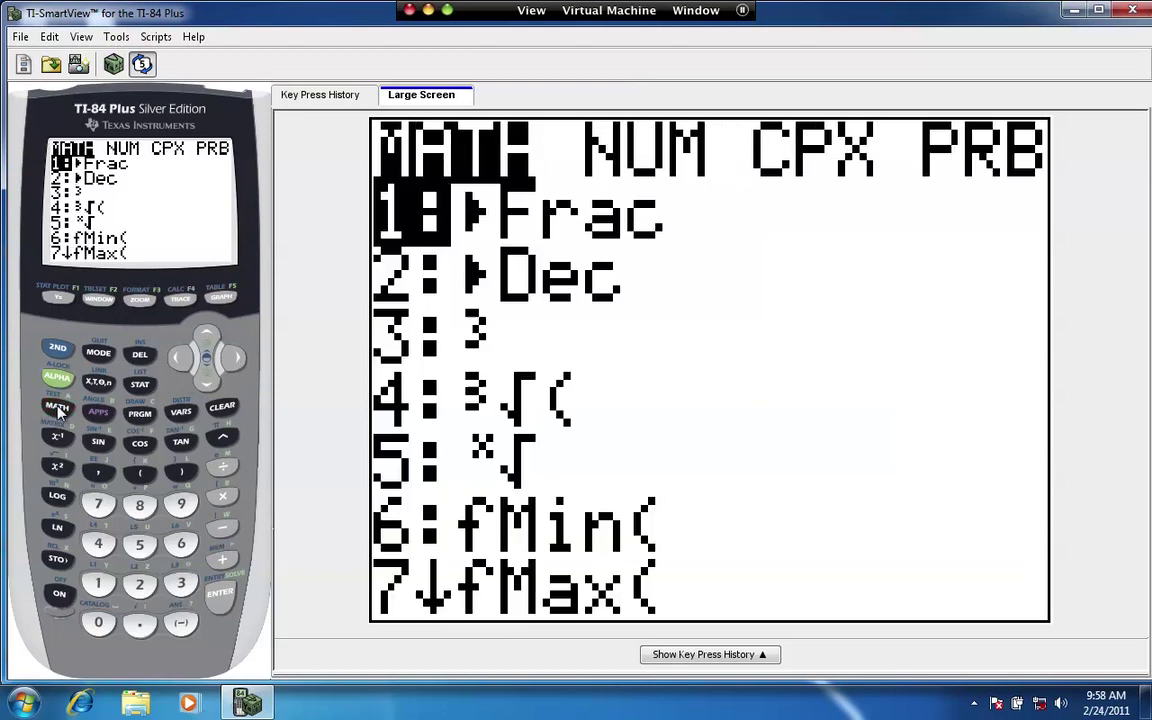
click(236, 362)
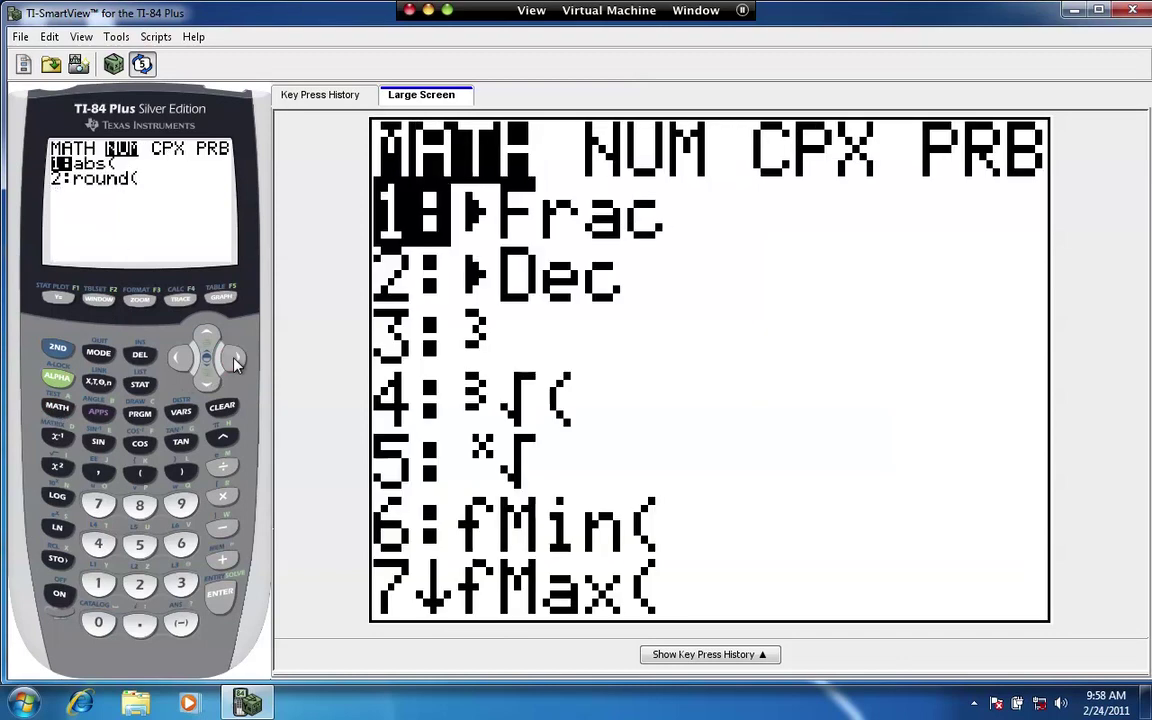
click(222, 596)
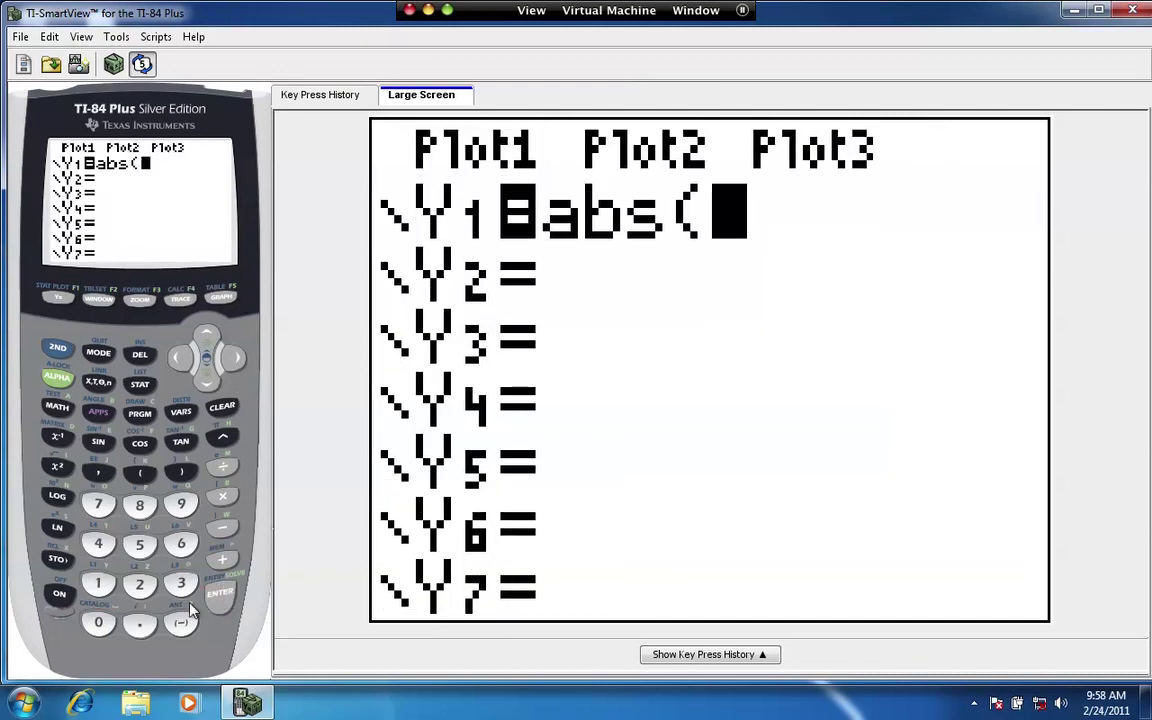
click(98, 383)
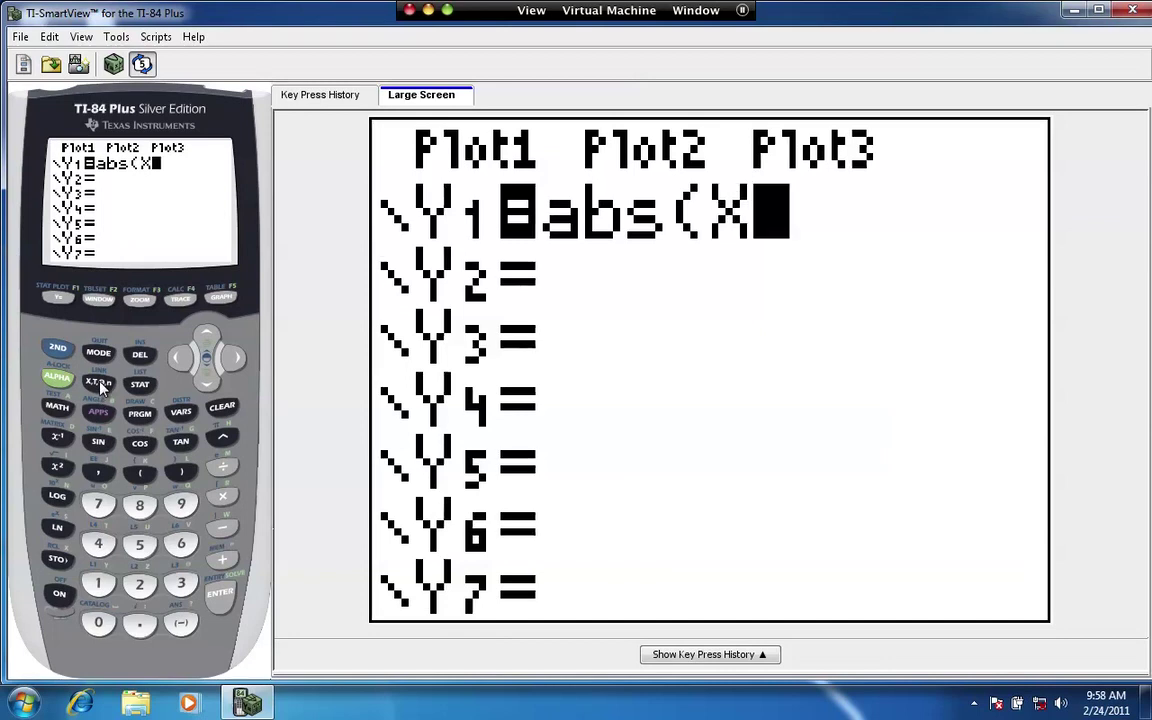
click(222, 527)
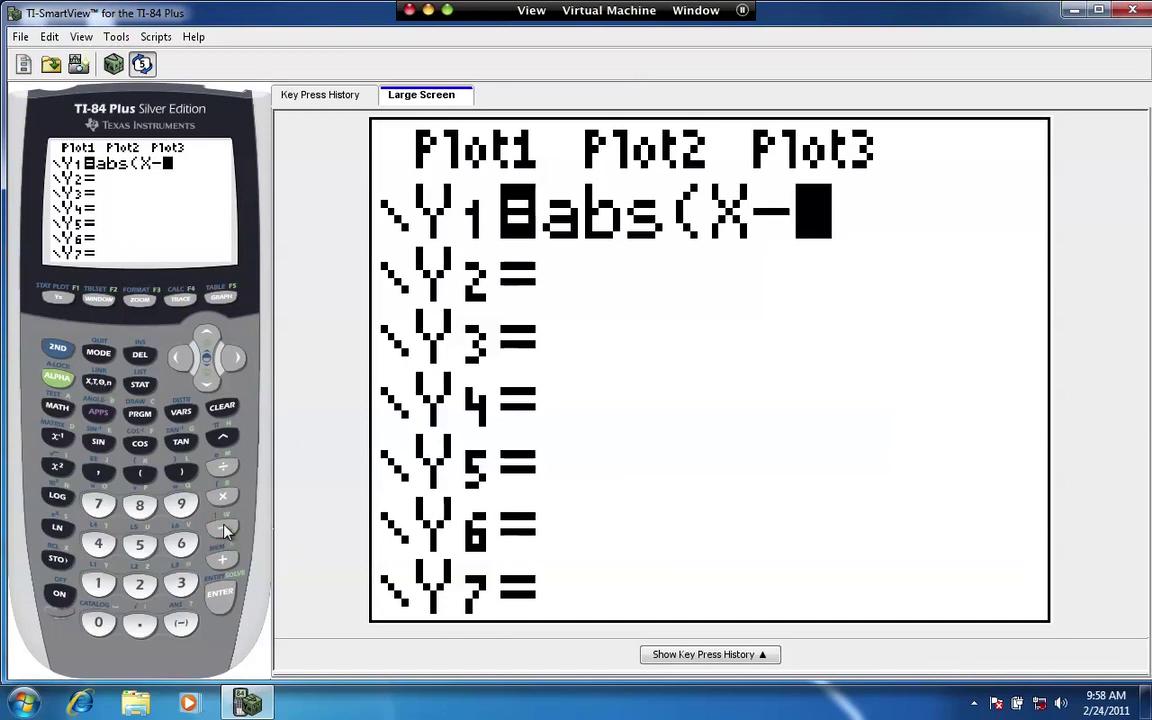
click(181, 583)
click(181, 472)
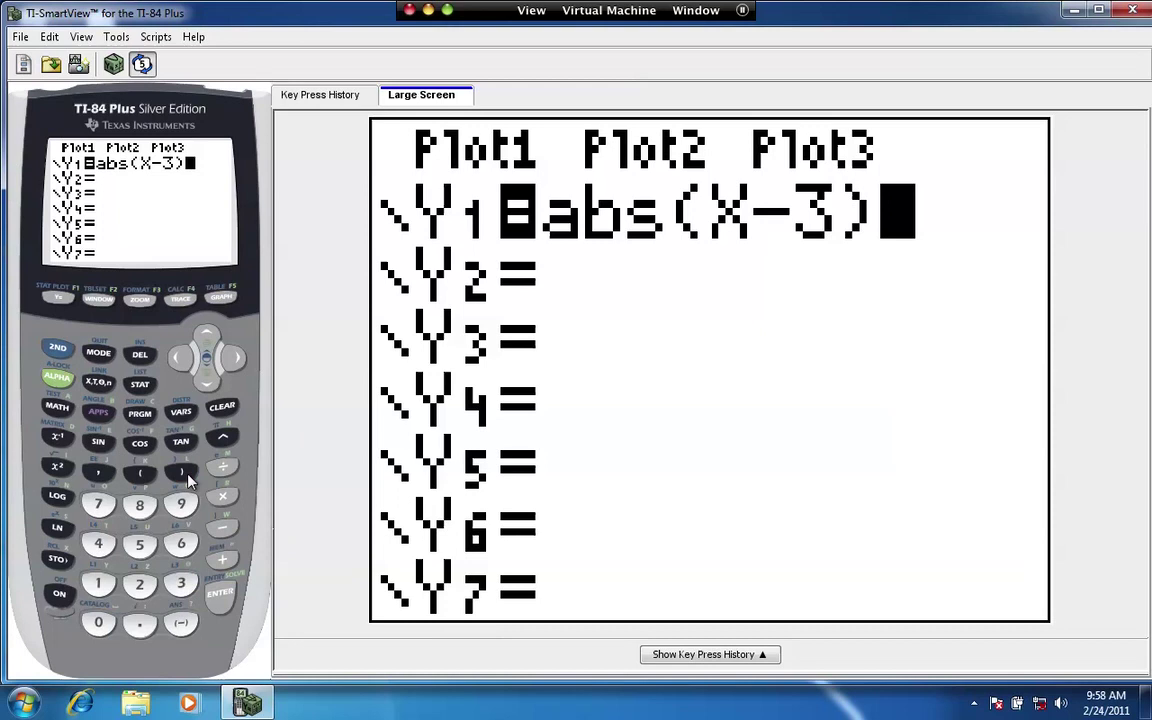
click(207, 380)
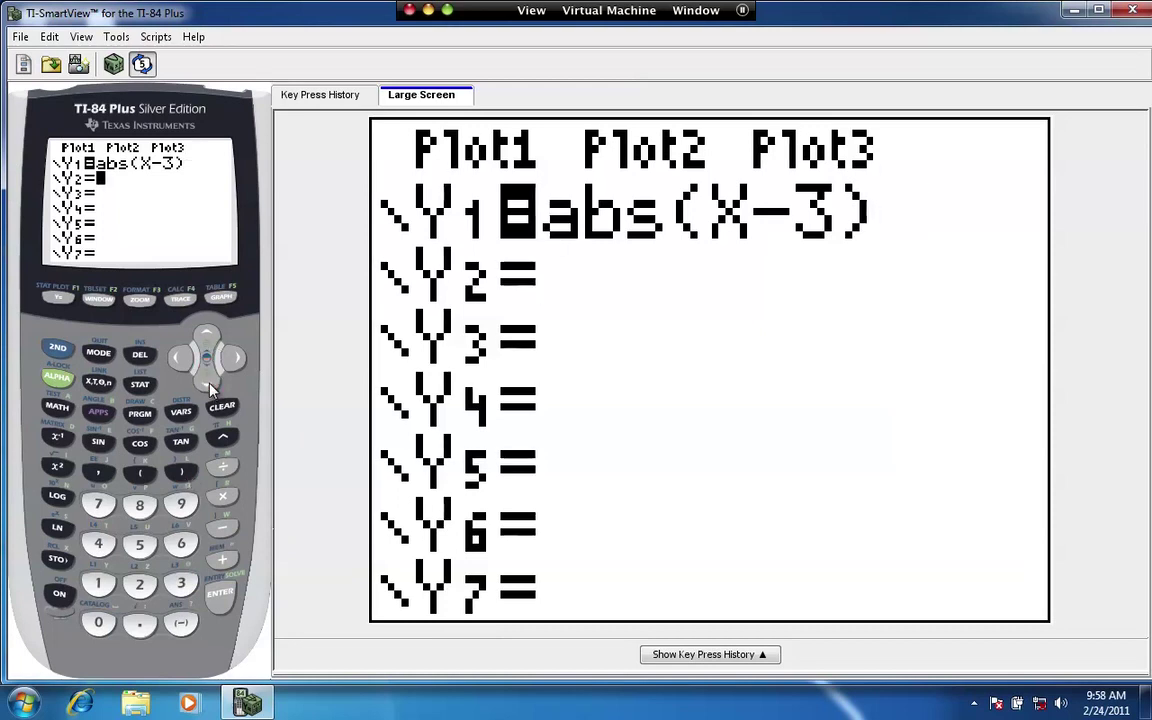
click(181, 545)
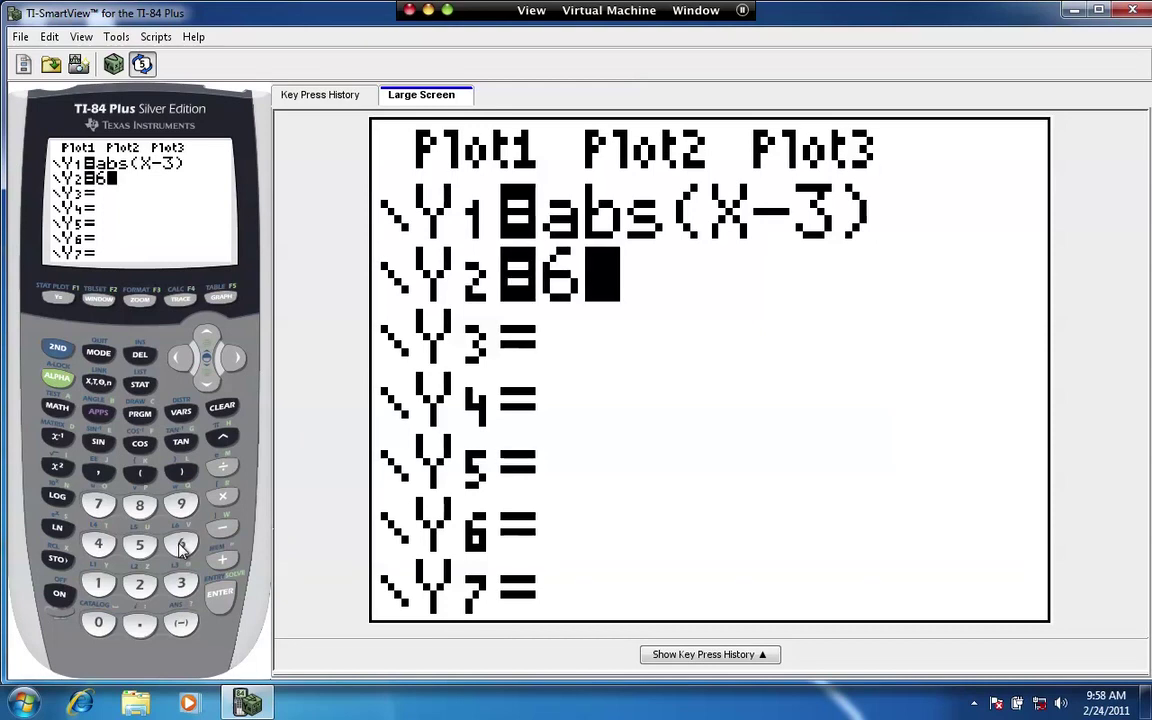
Draw Y1 = abs(X-3) and Y2 = 6 on the graph screen.
click(223, 298)
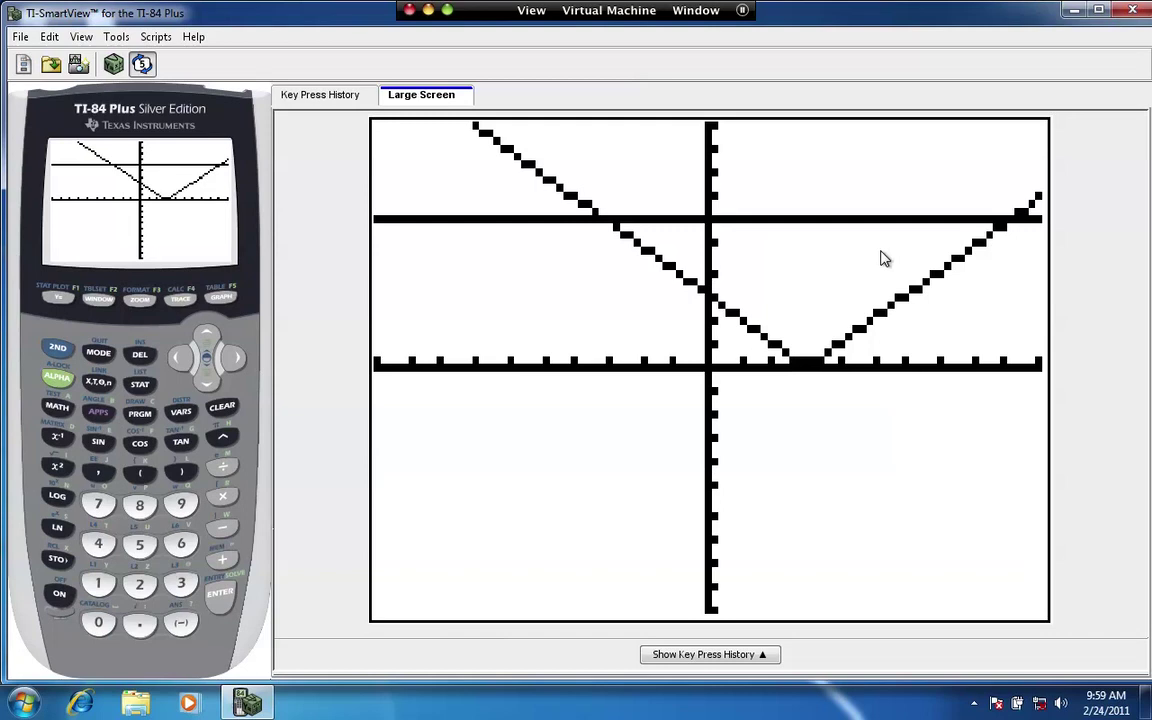
Run 5:intersect from the CALCULATE menu, bringing up the First curve? prompt on Y1.
click(58, 352)
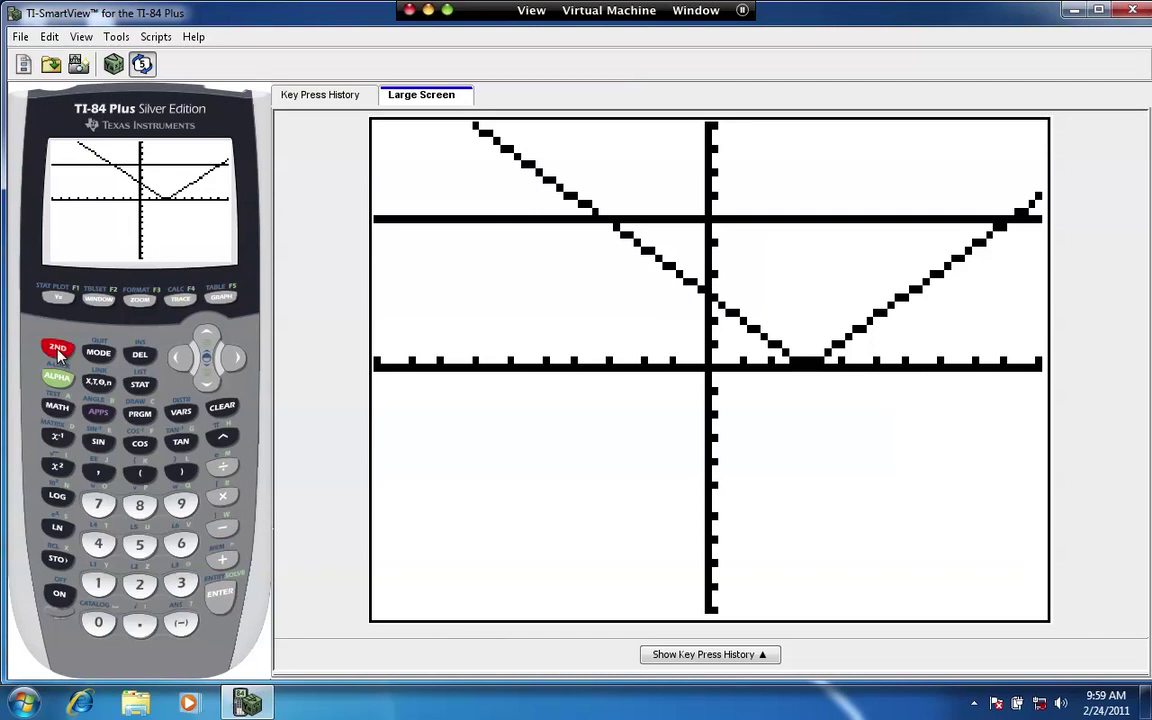
click(180, 300)
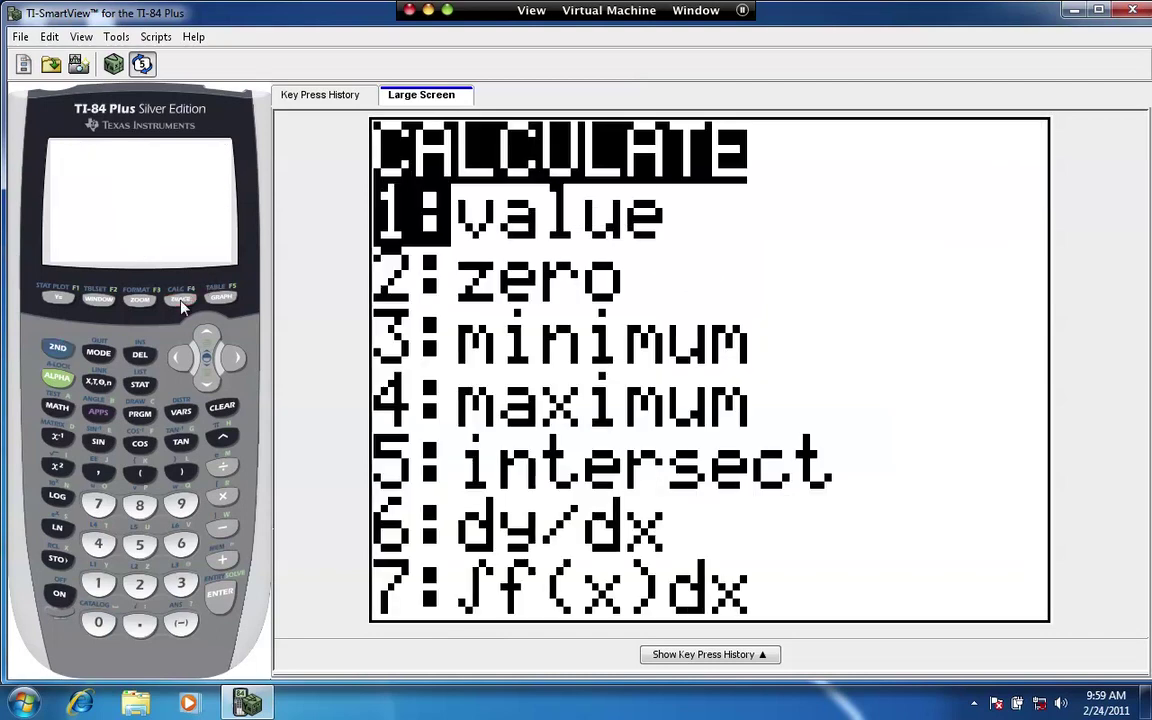
click(208, 384)
click(208, 386)
click(208, 386)
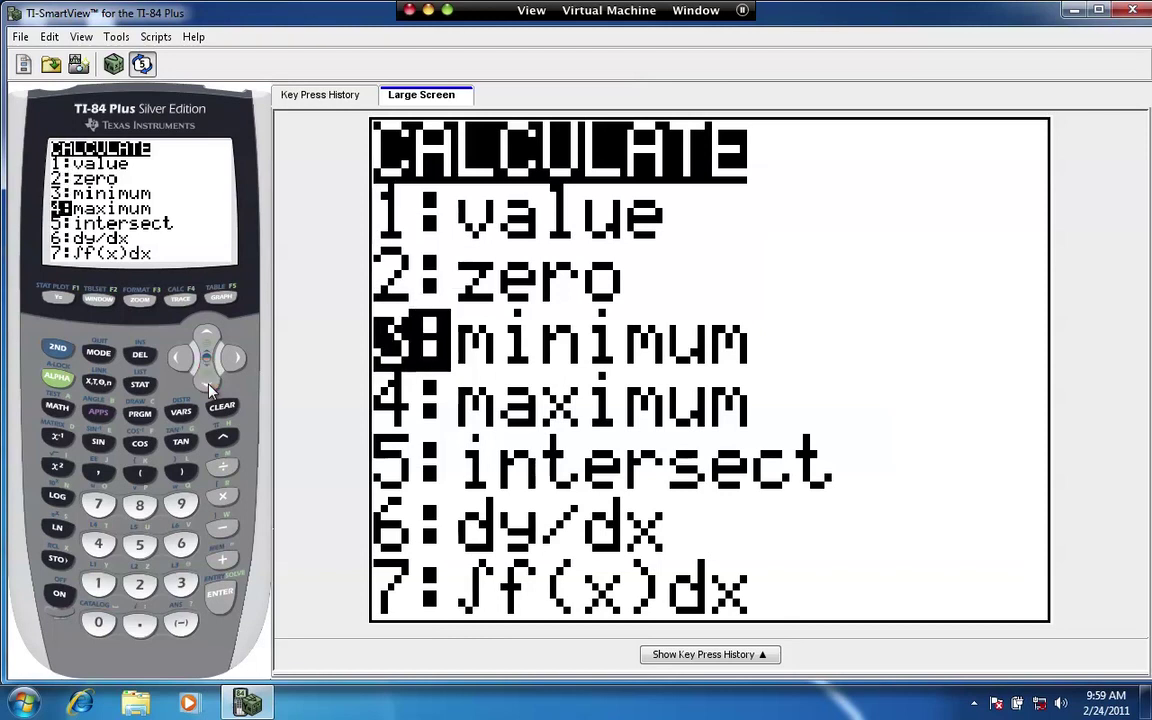
click(208, 386)
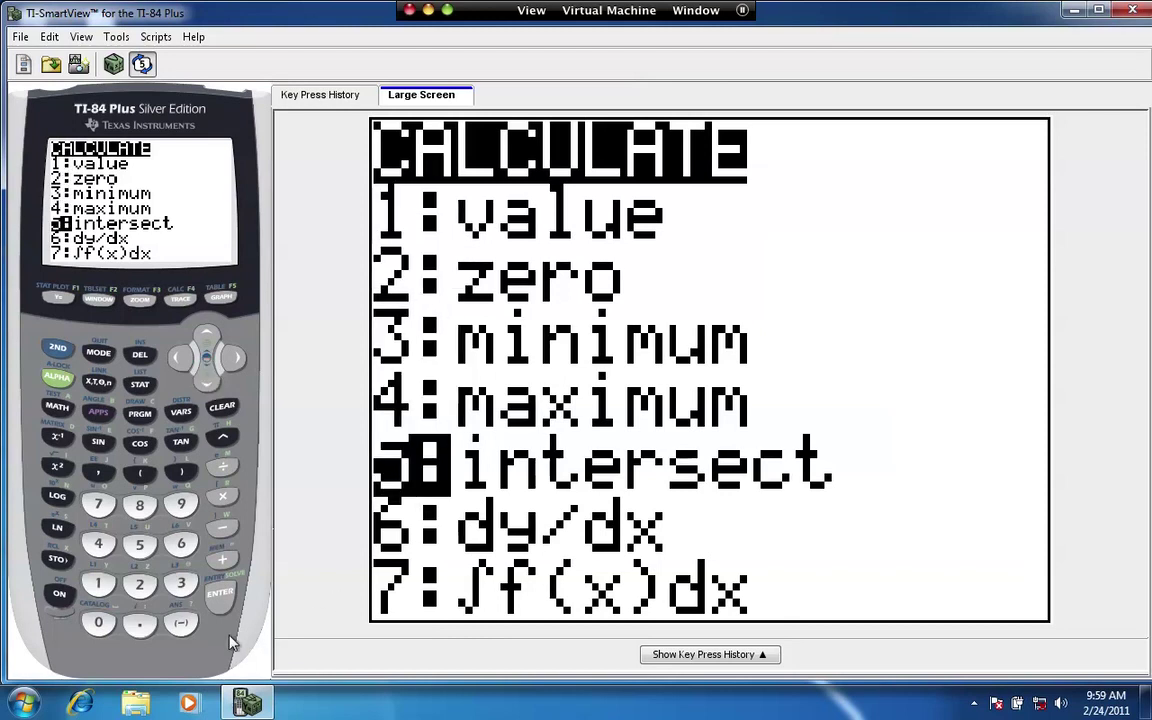
click(220, 594)
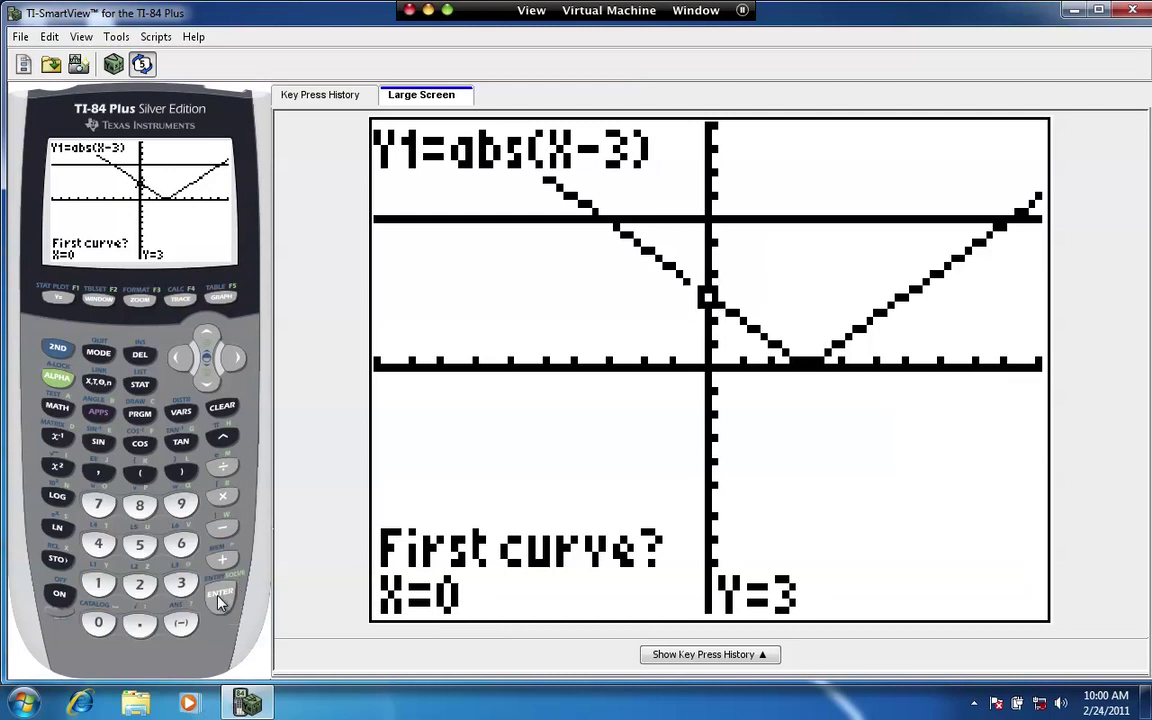
Accept Y1 and Y2 as the two curves and move the guess left along Y2=6.
click(220, 597)
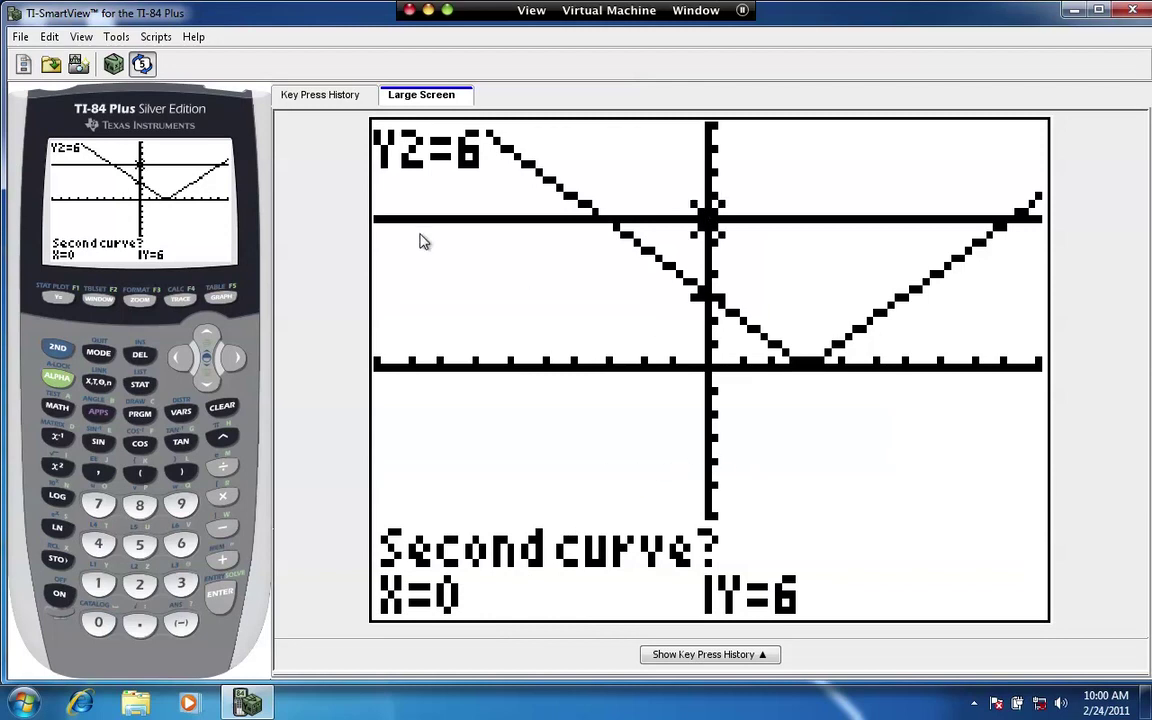
click(218, 598)
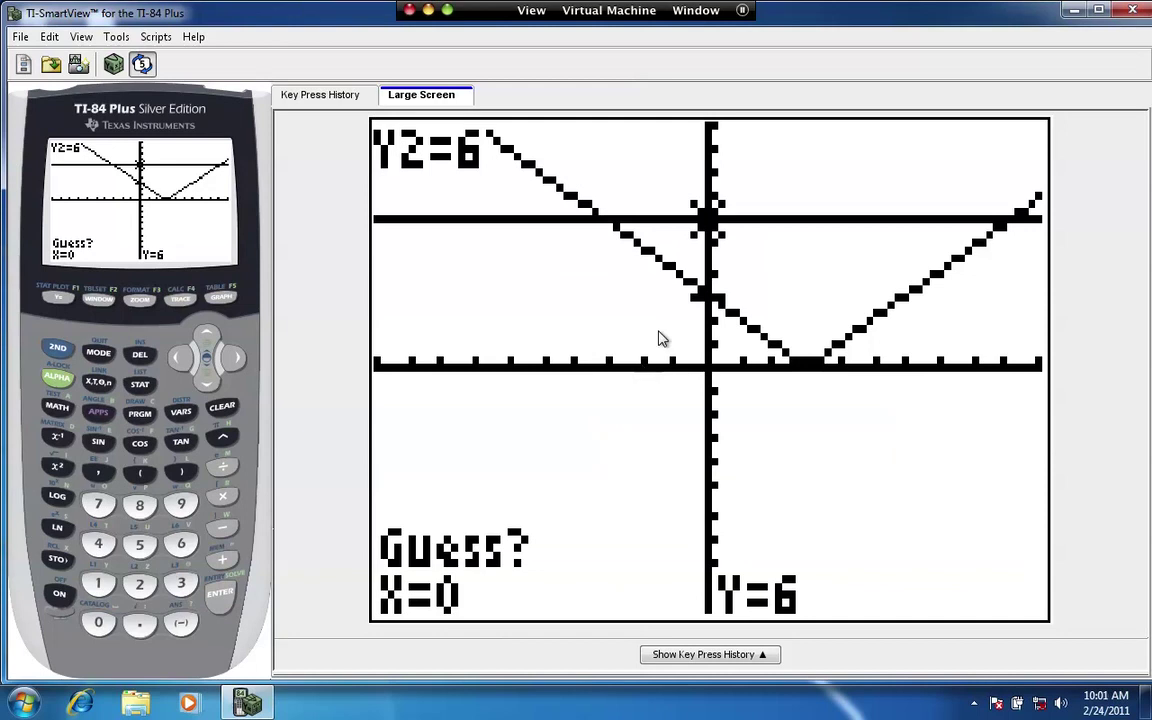
click(180, 362)
click(180, 362)
click(180, 362)
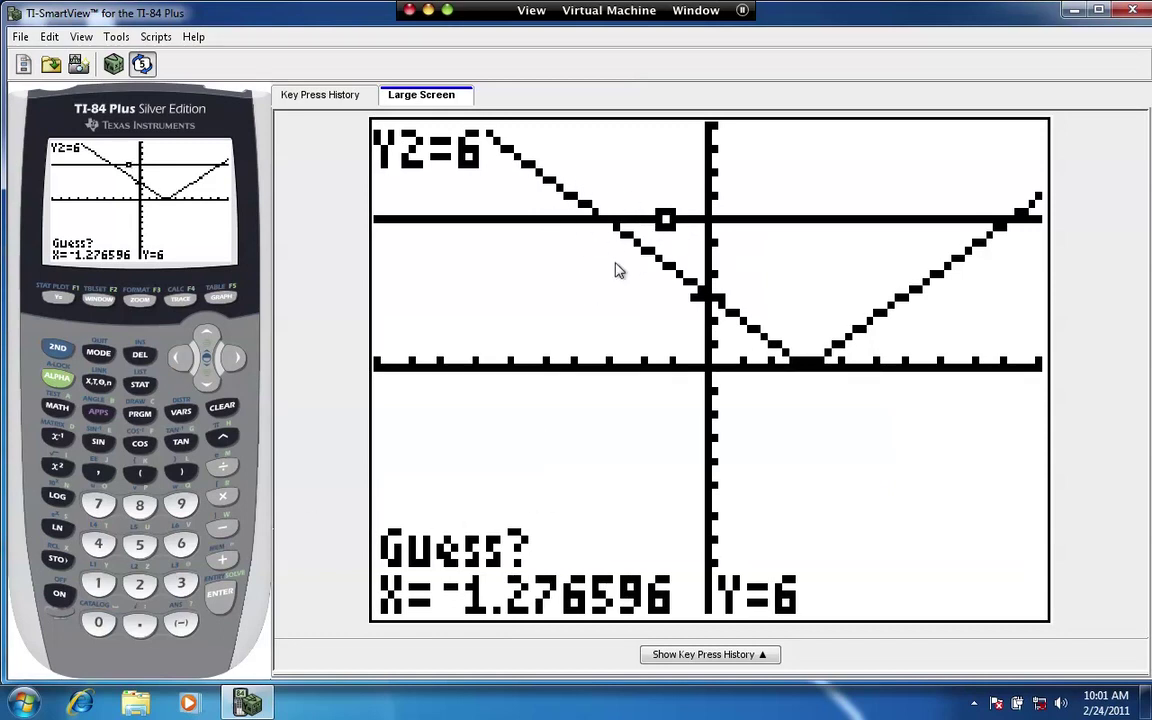
Adjust the guess to X=-1.914894, Y=6 near the left crossing.
click(236, 363)
click(236, 363)
click(236, 363)
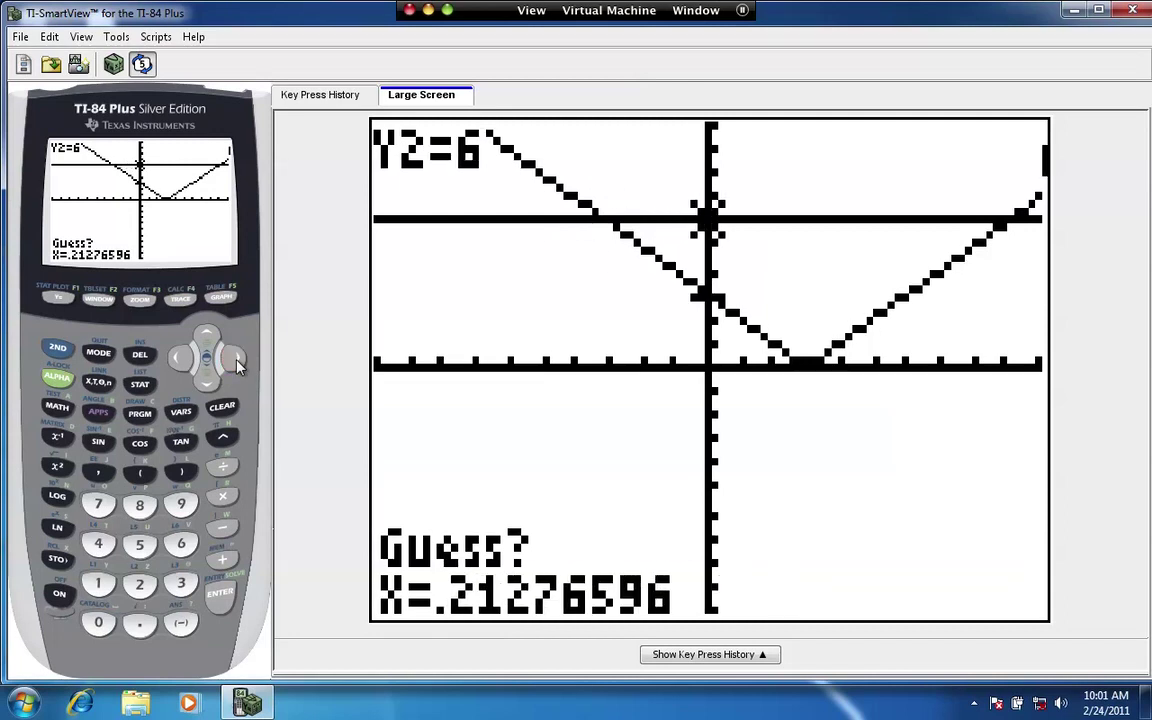
click(236, 363)
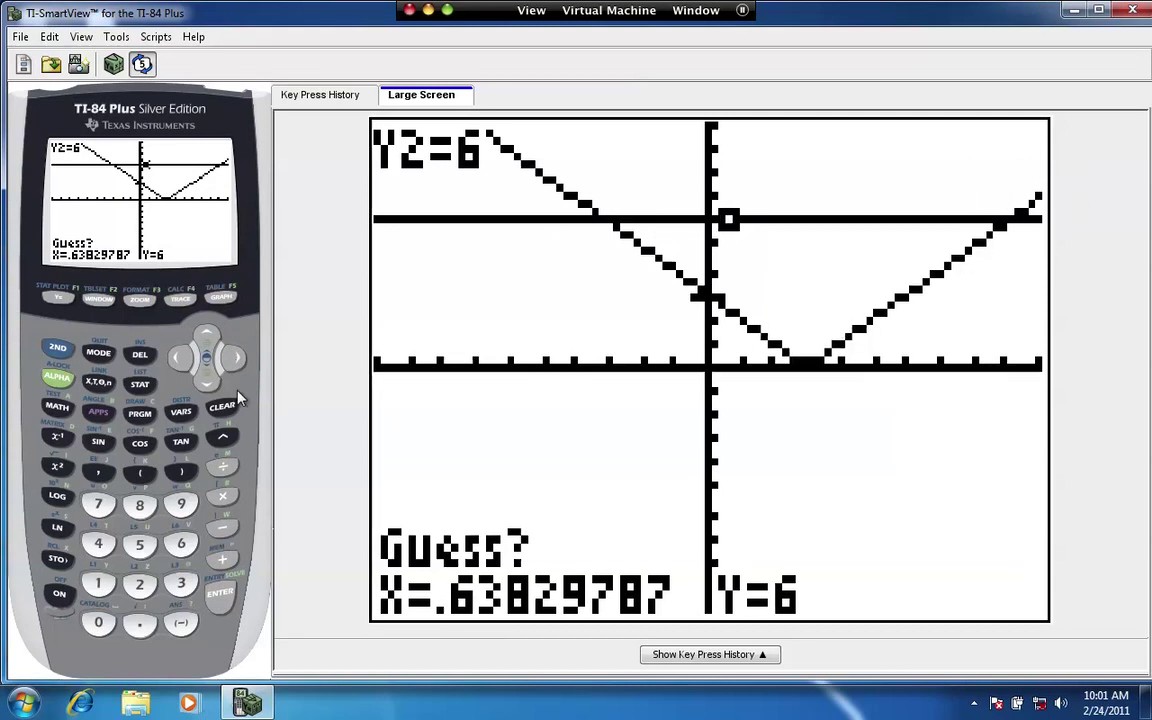
click(181, 360)
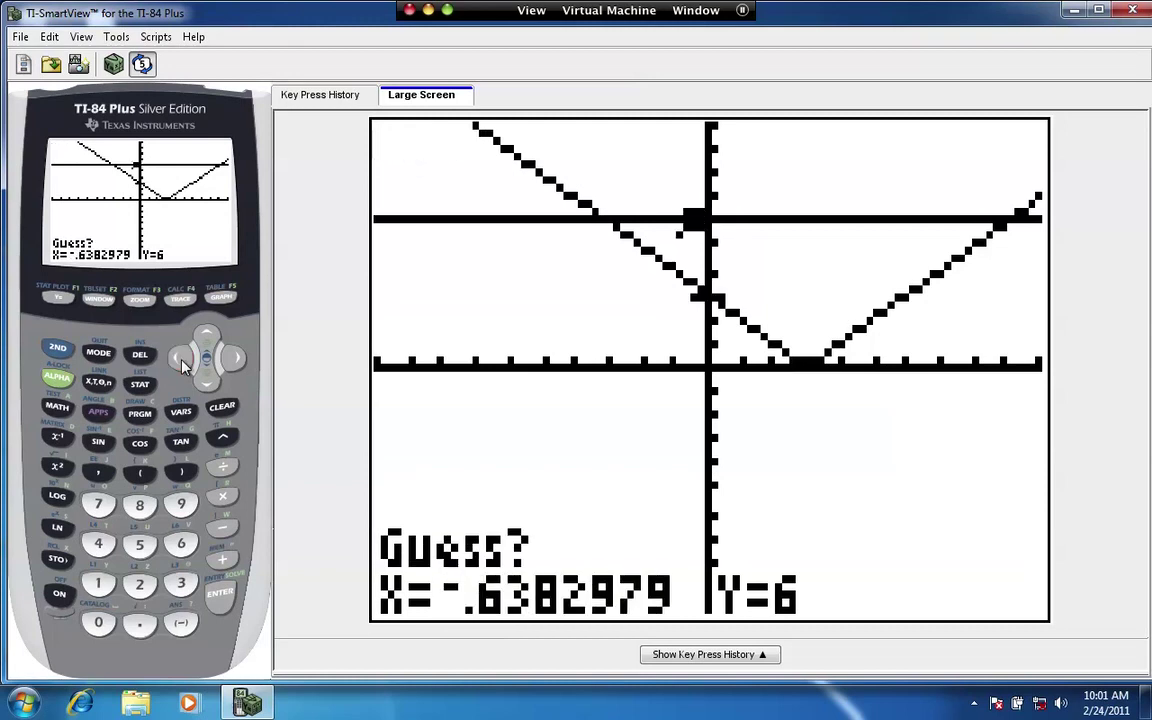
click(181, 360)
click(181, 360)
click(181, 360)
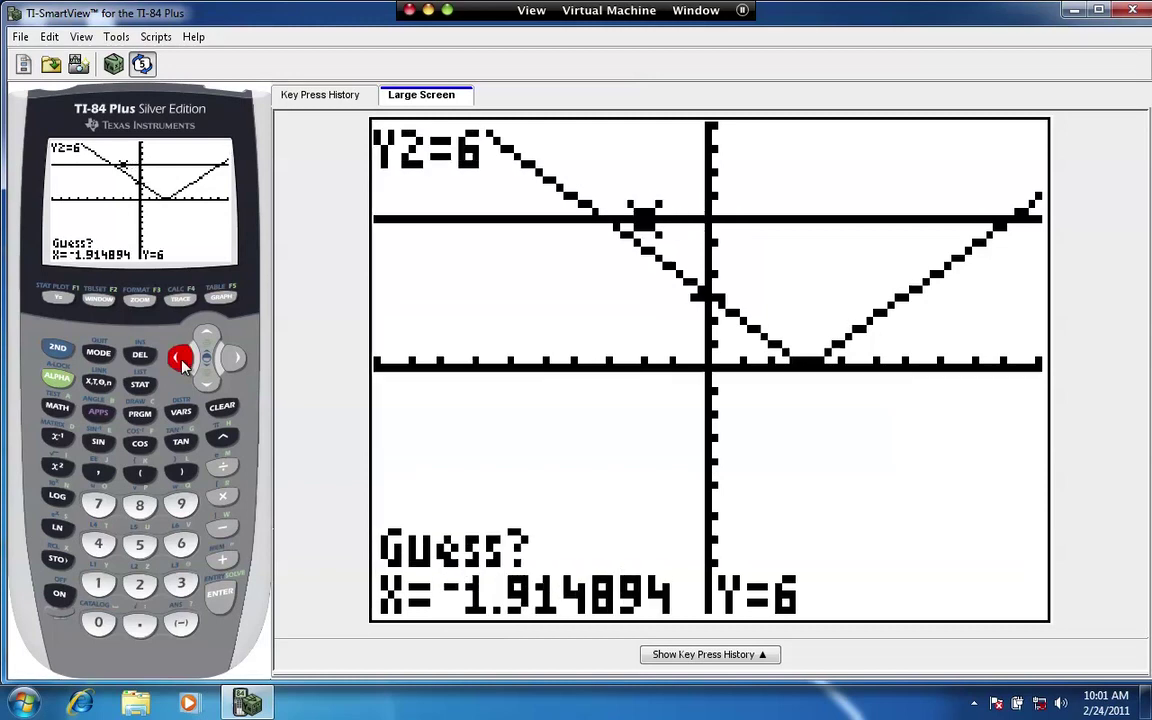
click(220, 596)
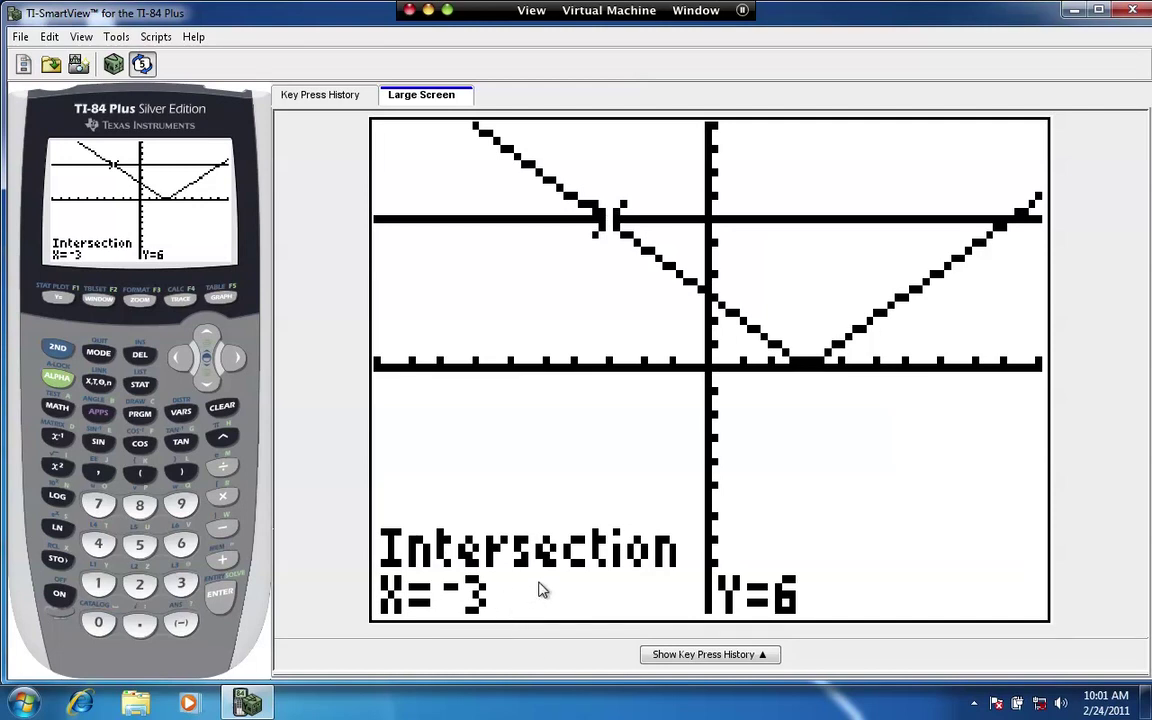
click(57, 352)
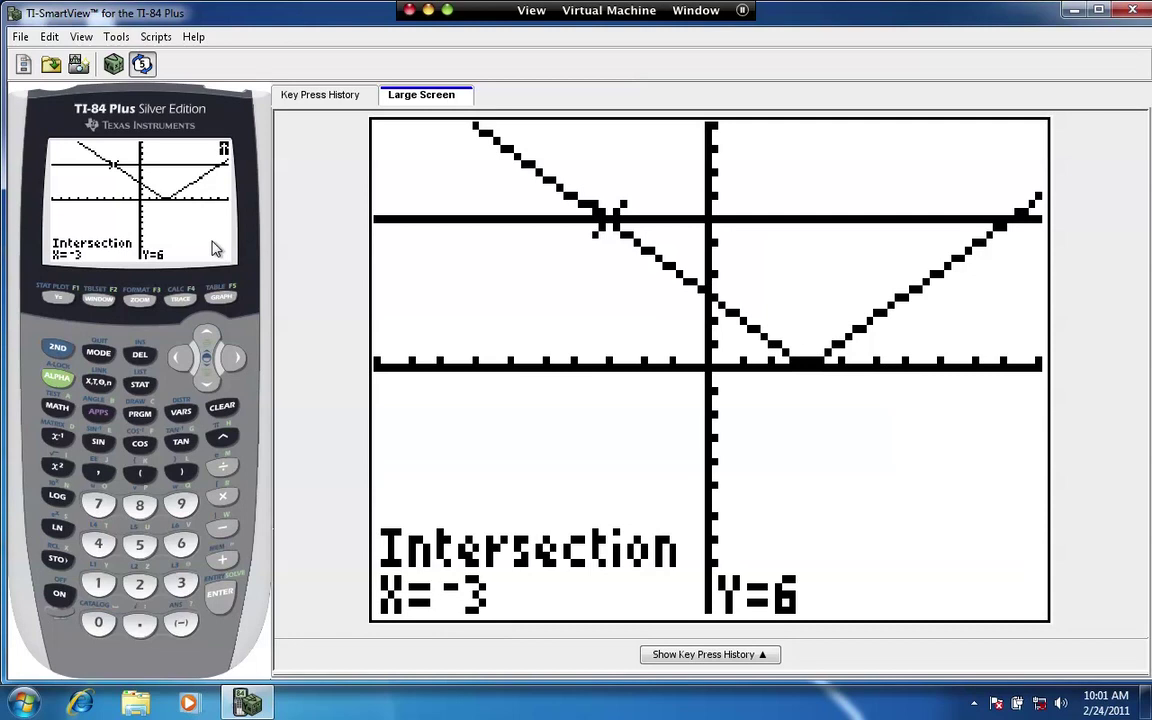
Start a second 5:intersect run from the CALCULATE menu.
click(181, 298)
click(207, 384)
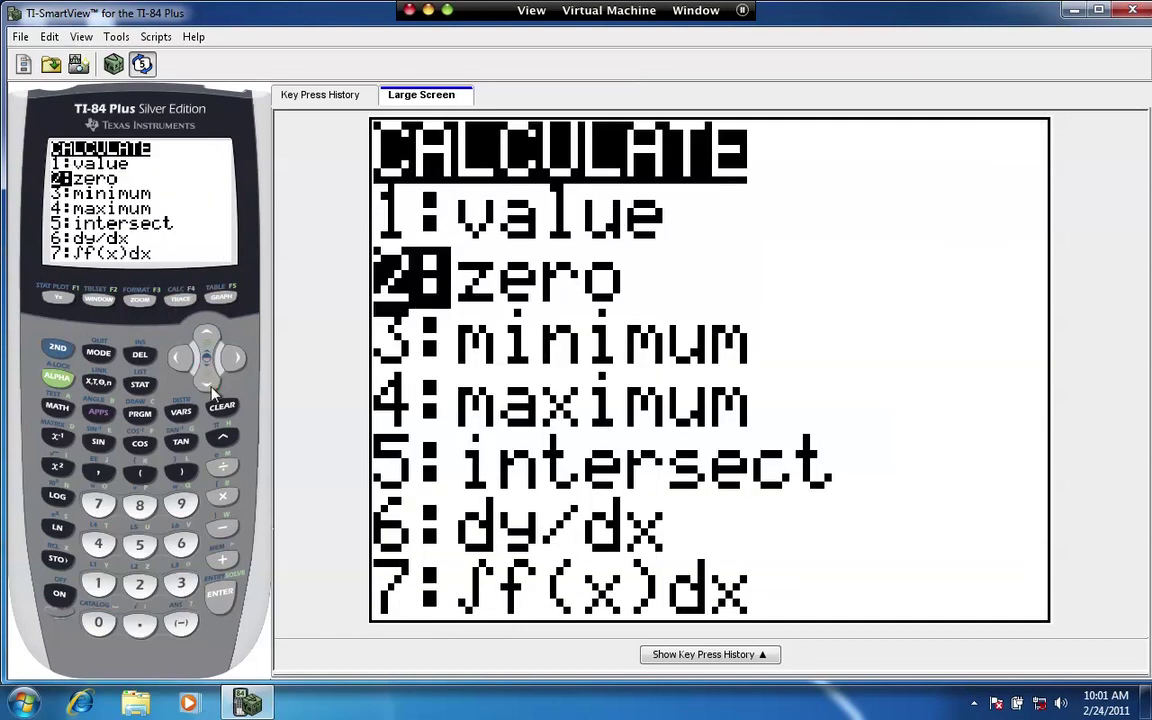
click(208, 386)
click(208, 385)
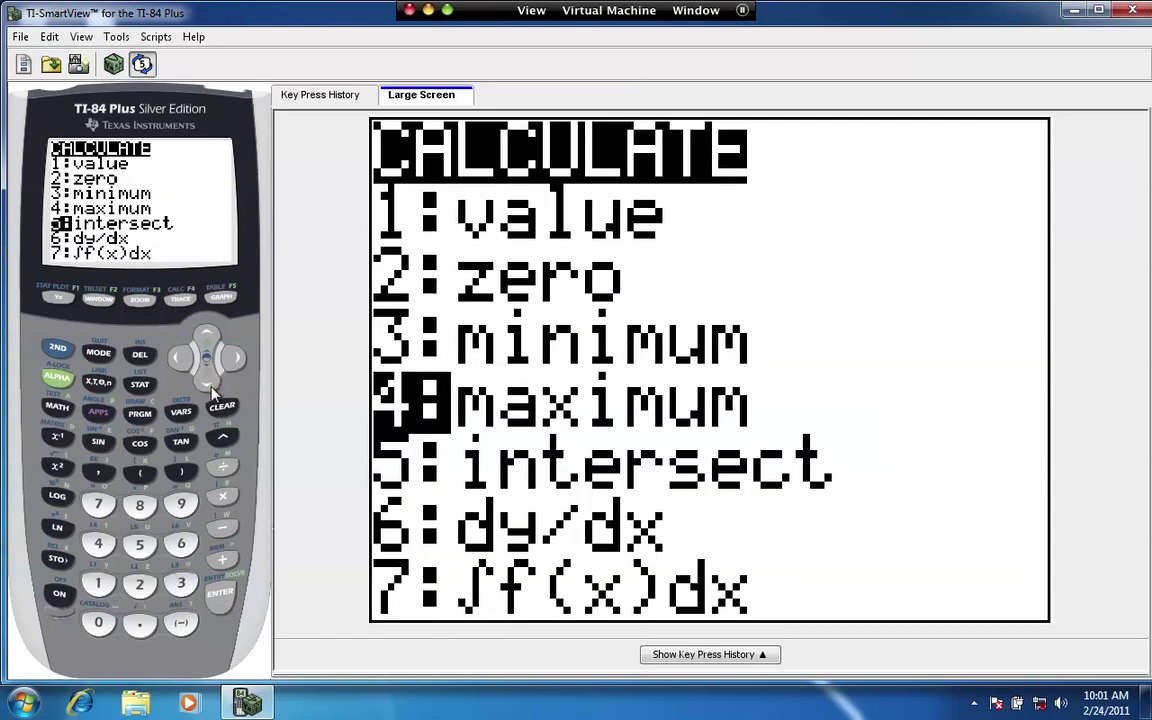
click(208, 385)
click(208, 386)
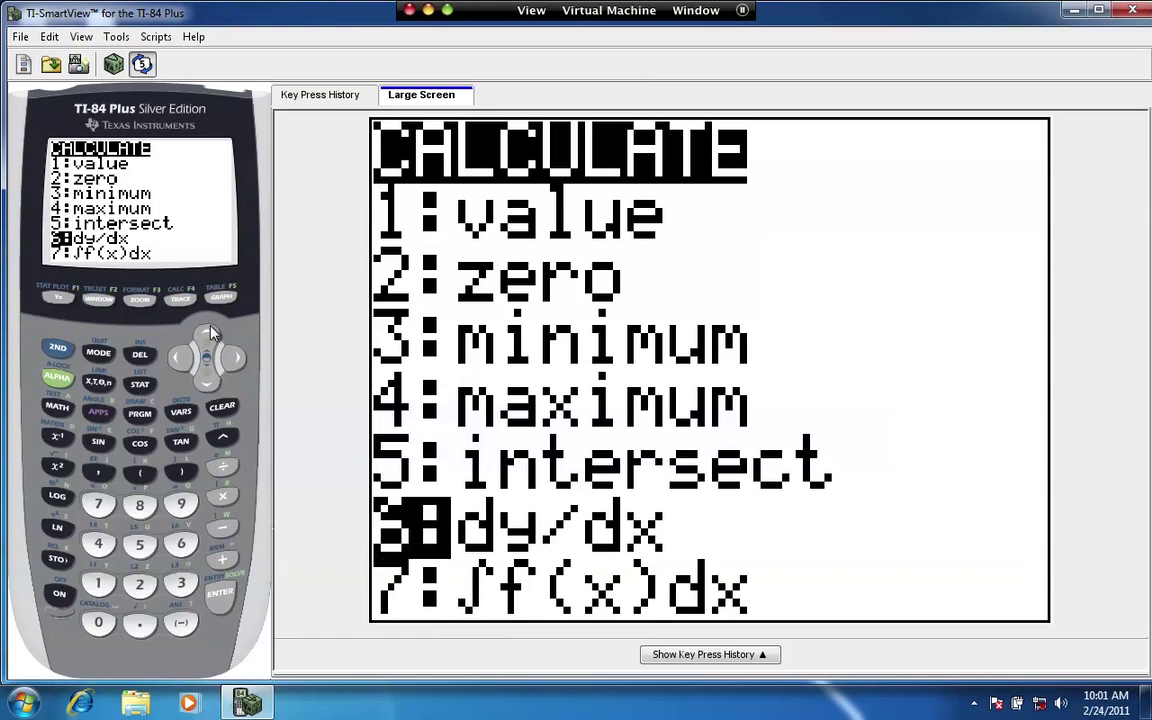
click(207, 338)
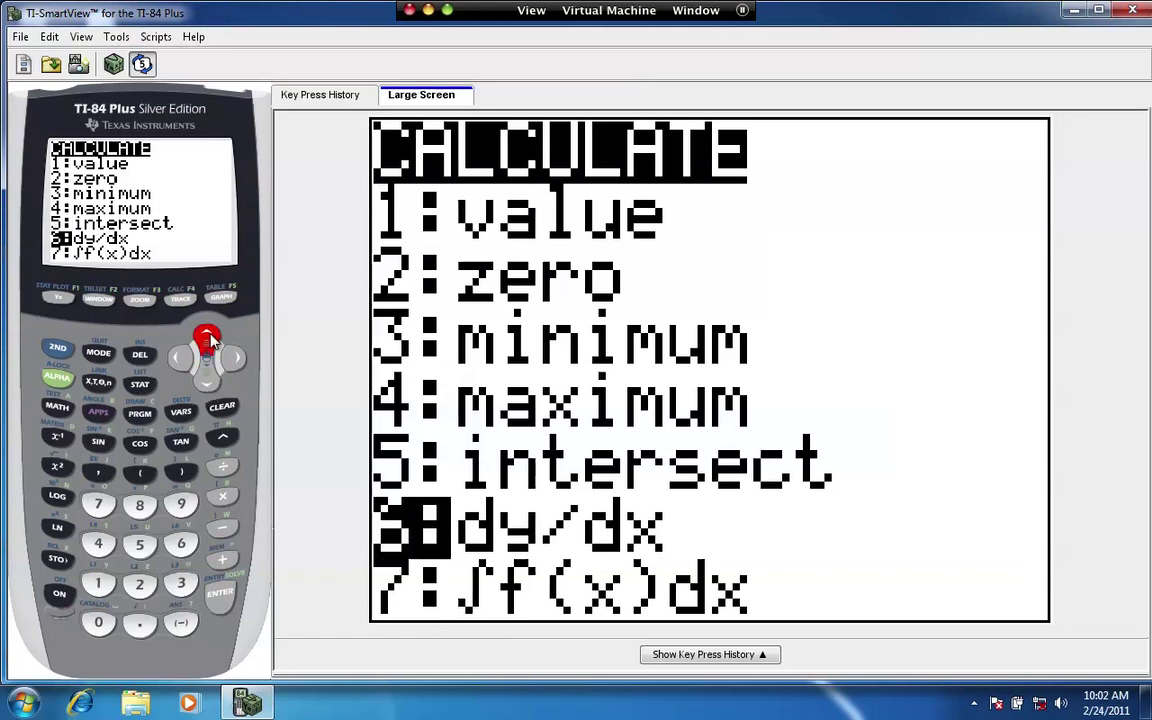
click(221, 601)
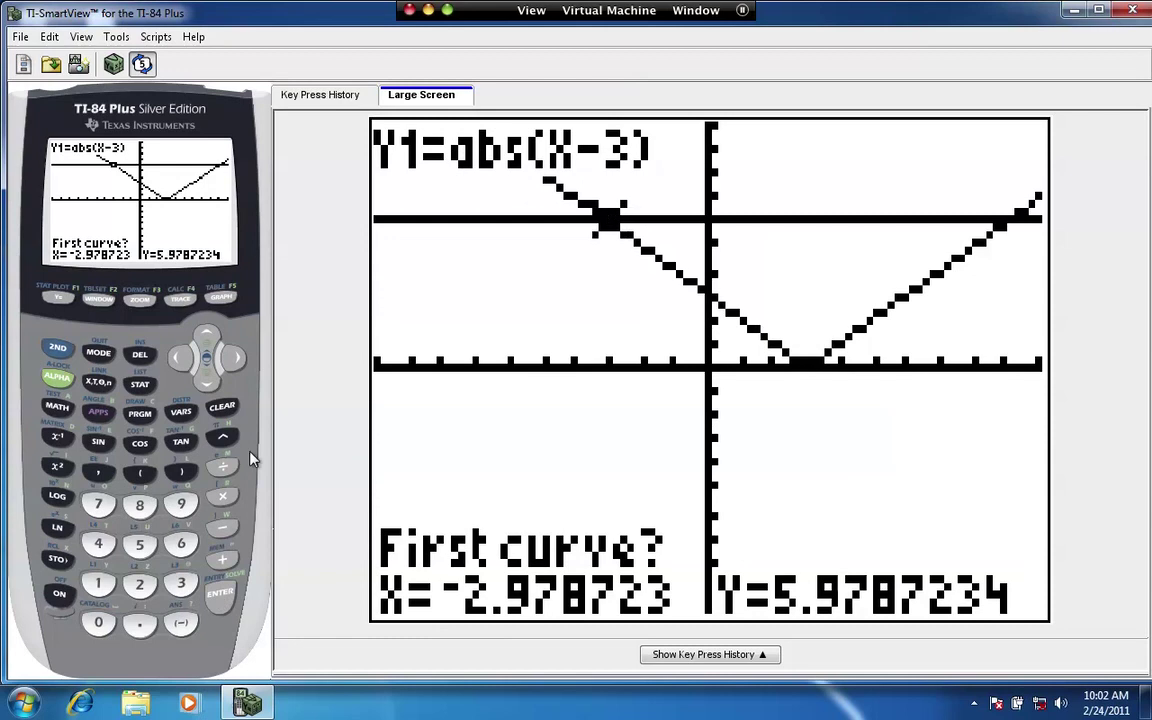
Accept abs(X-3) and Y2=6 as the curves and place the guess at X=7.2340426 near the right crossing.
click(234, 362)
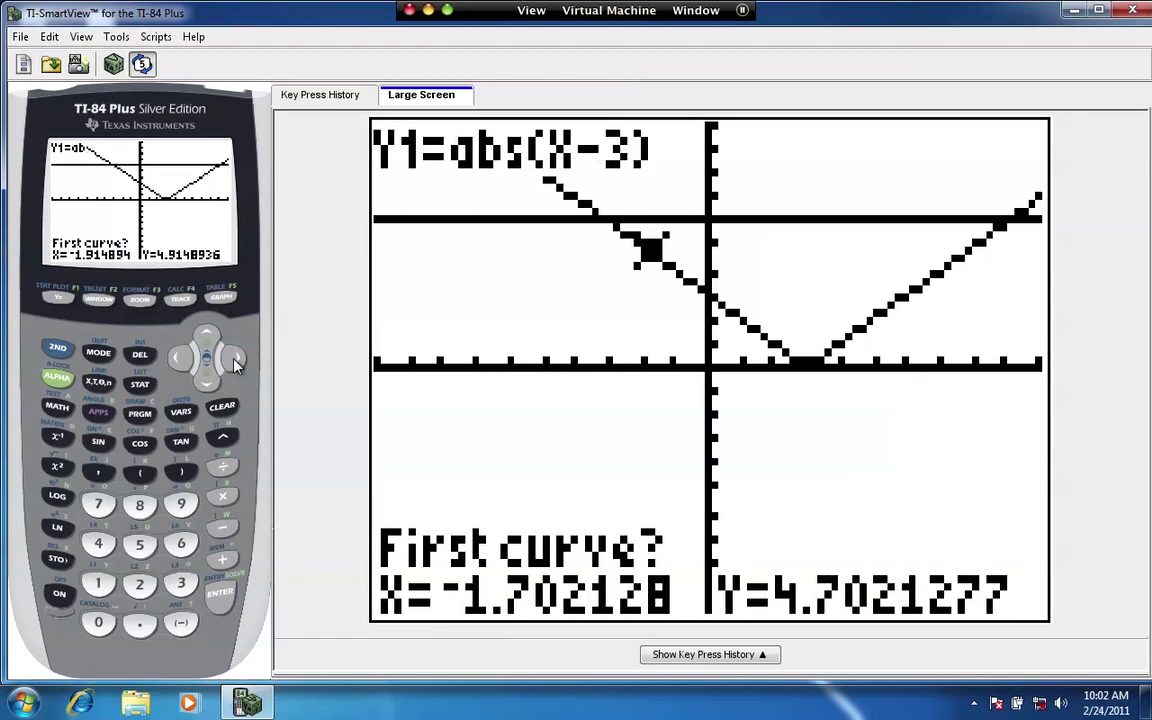
click(221, 595)
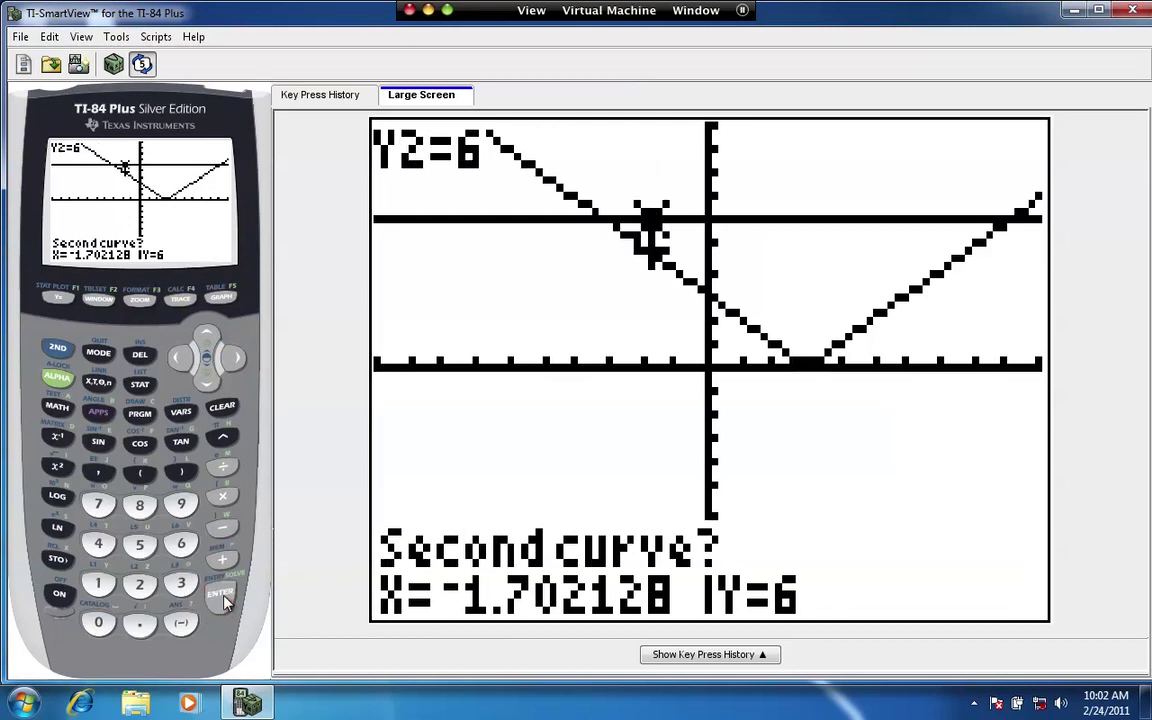
click(221, 597)
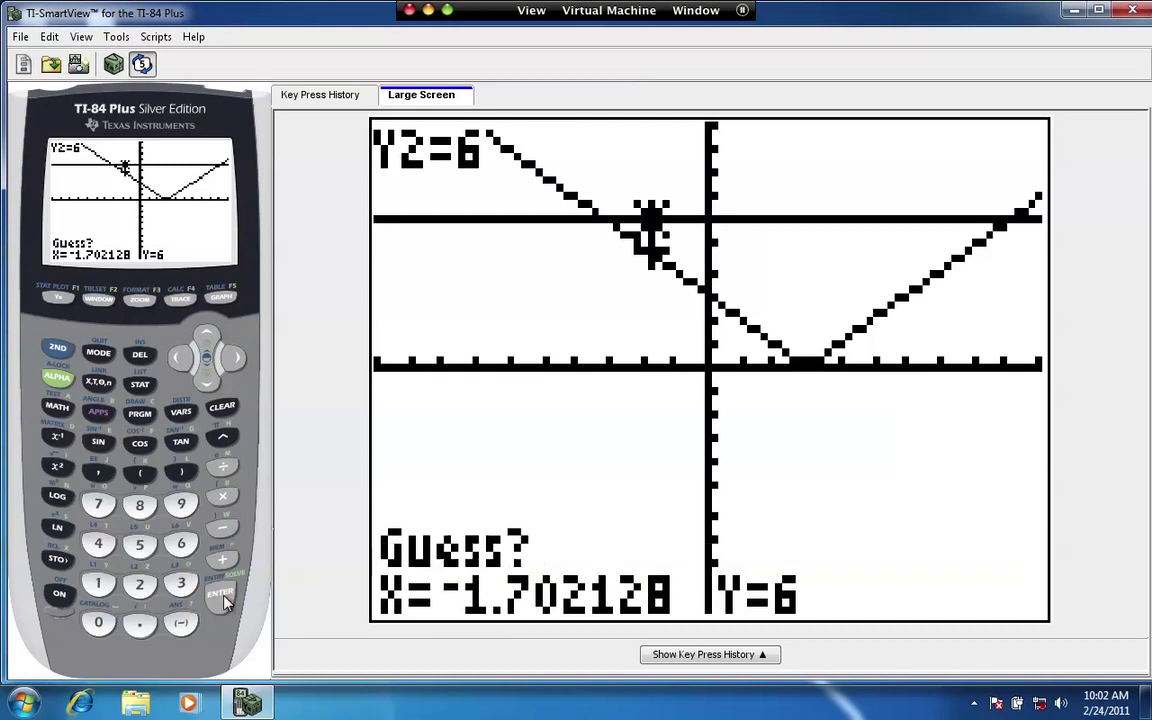
click(231, 362)
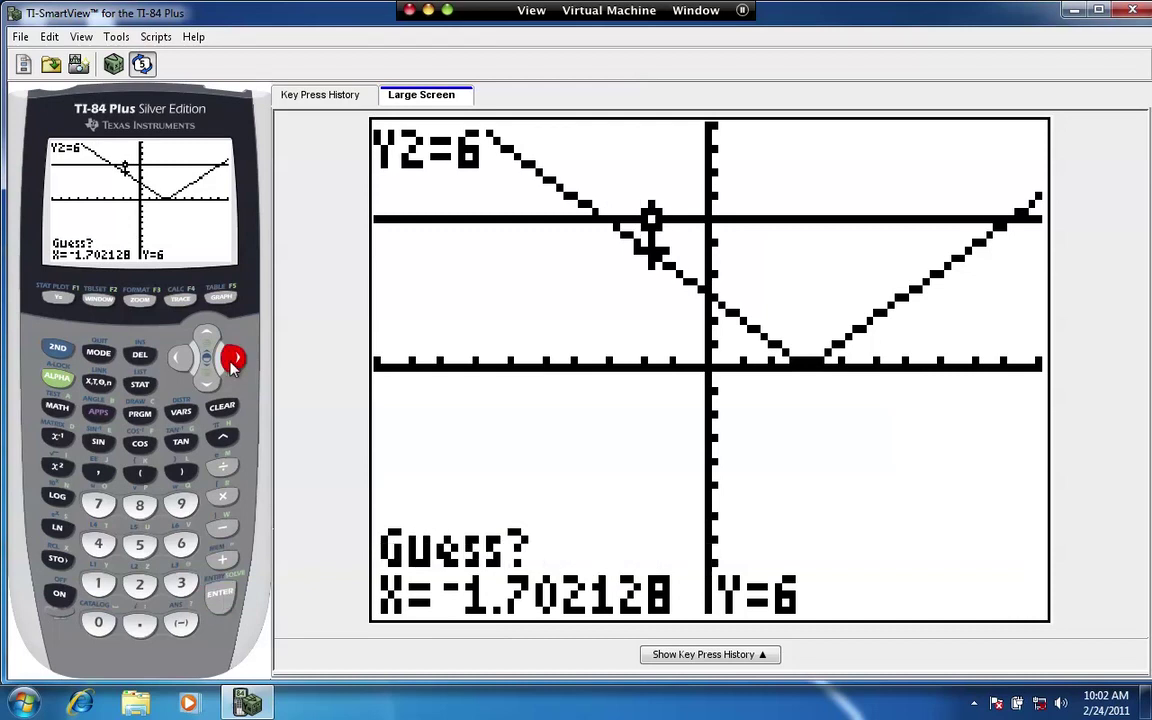
drag(231, 362, 231, 362)
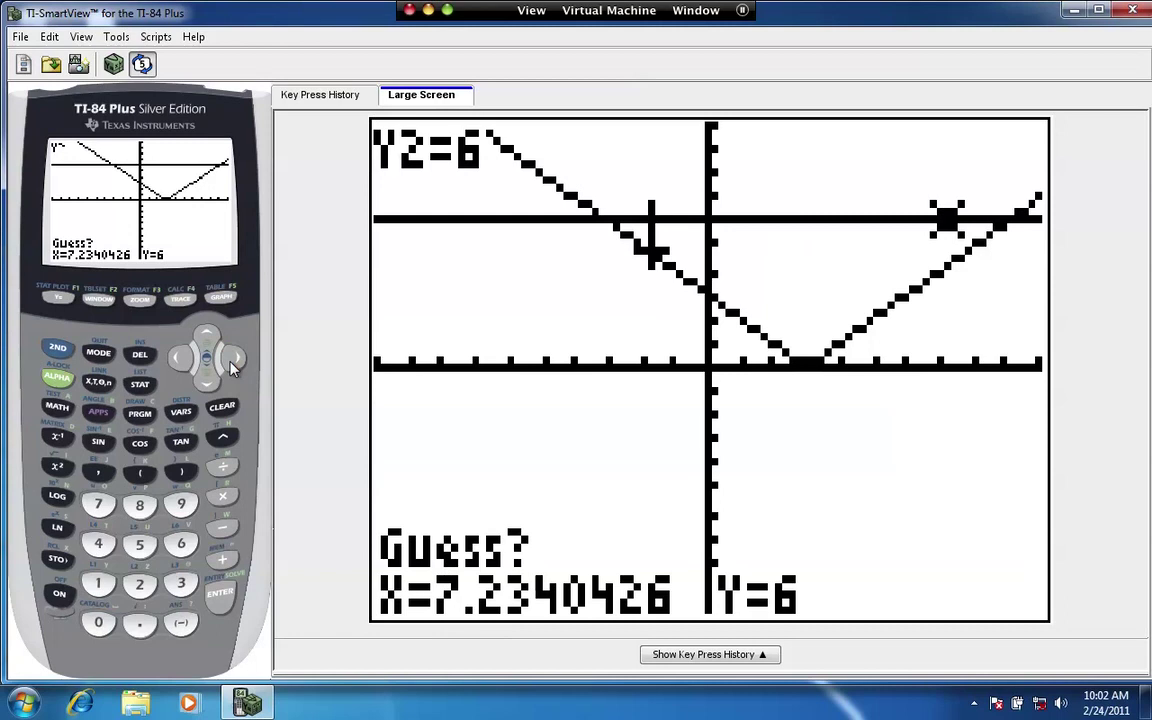
click(220, 596)
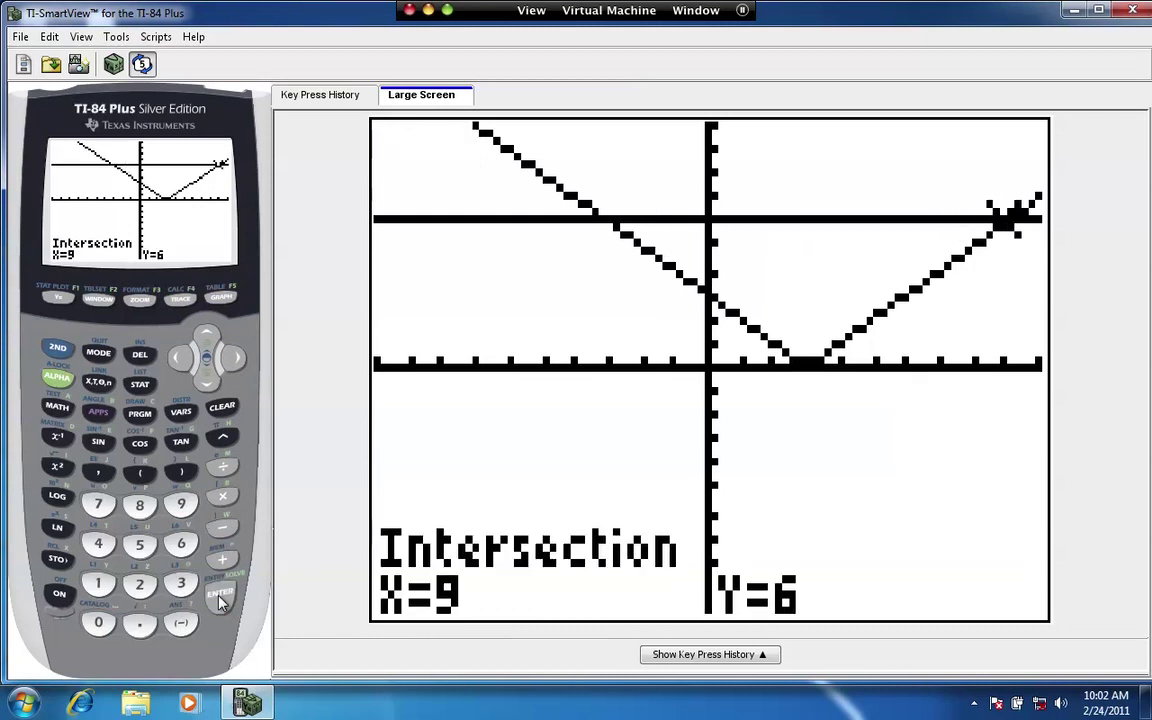